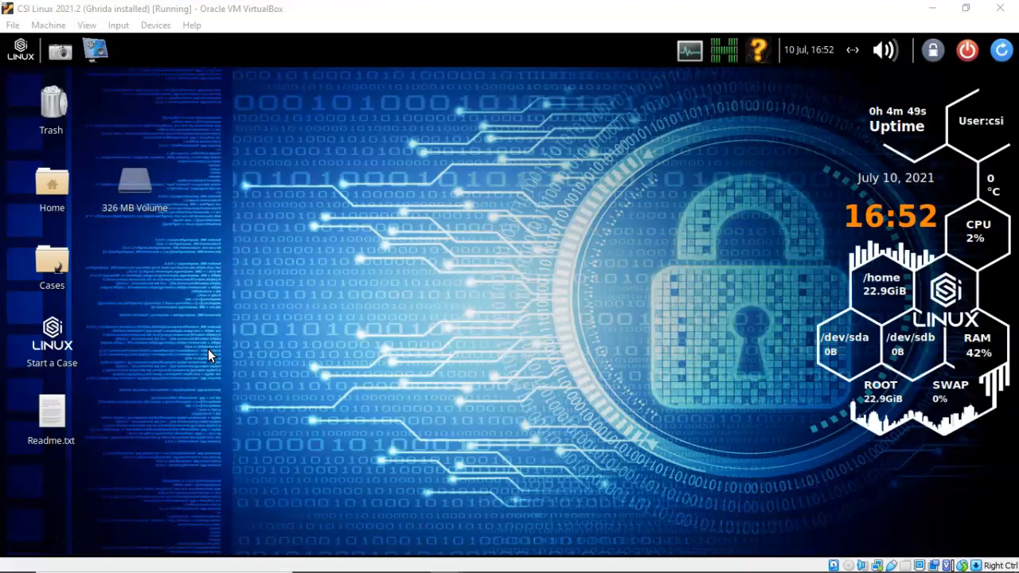
Launch Ghidra from the Malware Analysis and Reverse Engineering tools.
{"action": "left_click", "coordinate": [32, 541]}
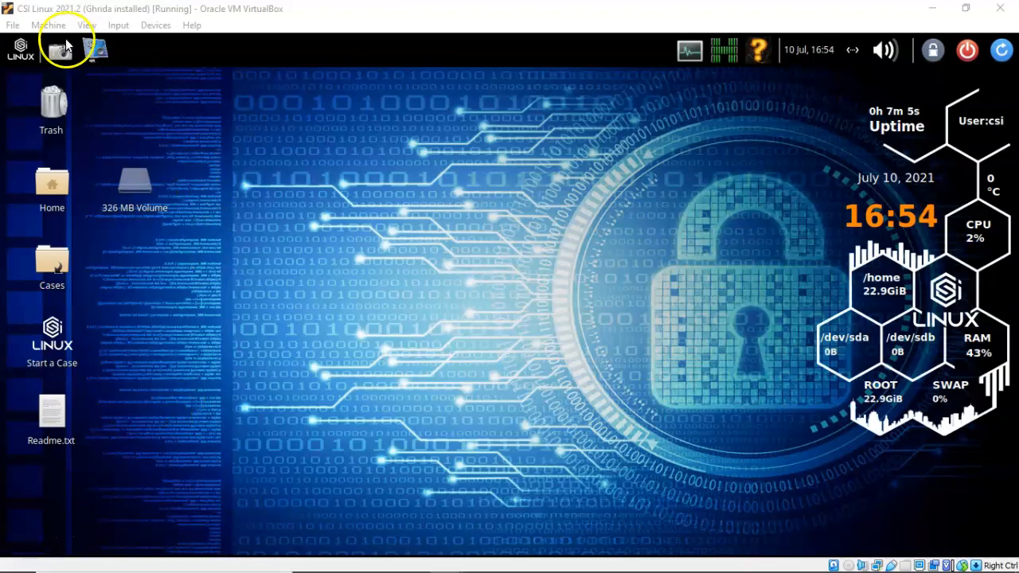
{"action": "left_click", "coordinate": [20, 50]}
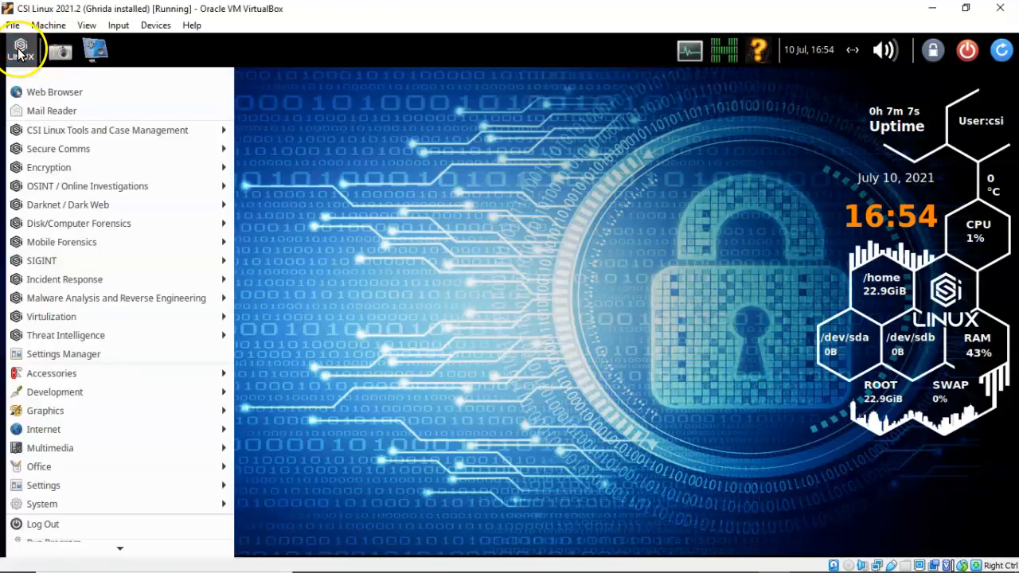
{"action": "mouse_move", "coordinate": [139, 299]}
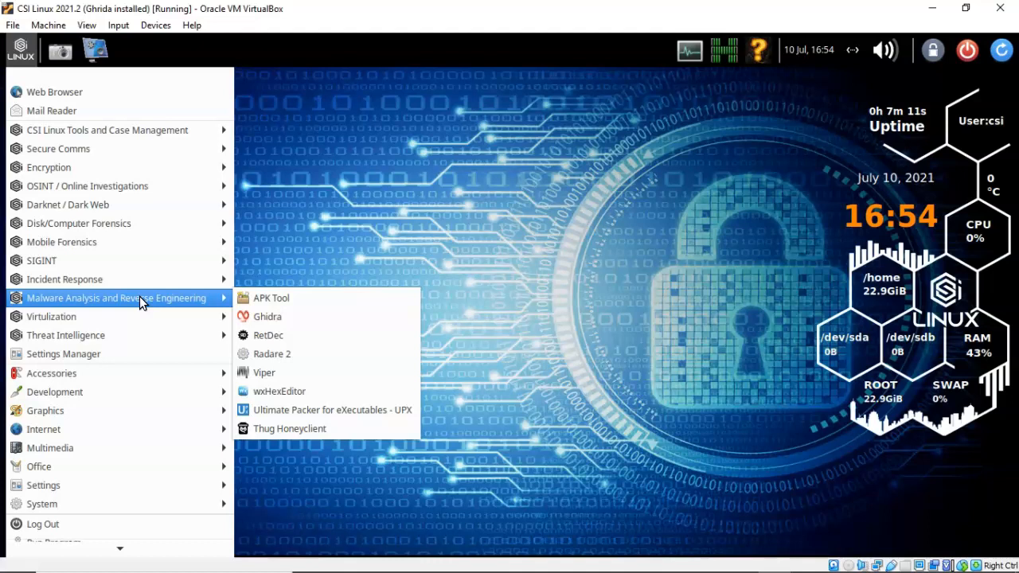
{"action": "left_click", "coordinate": [276, 316]}
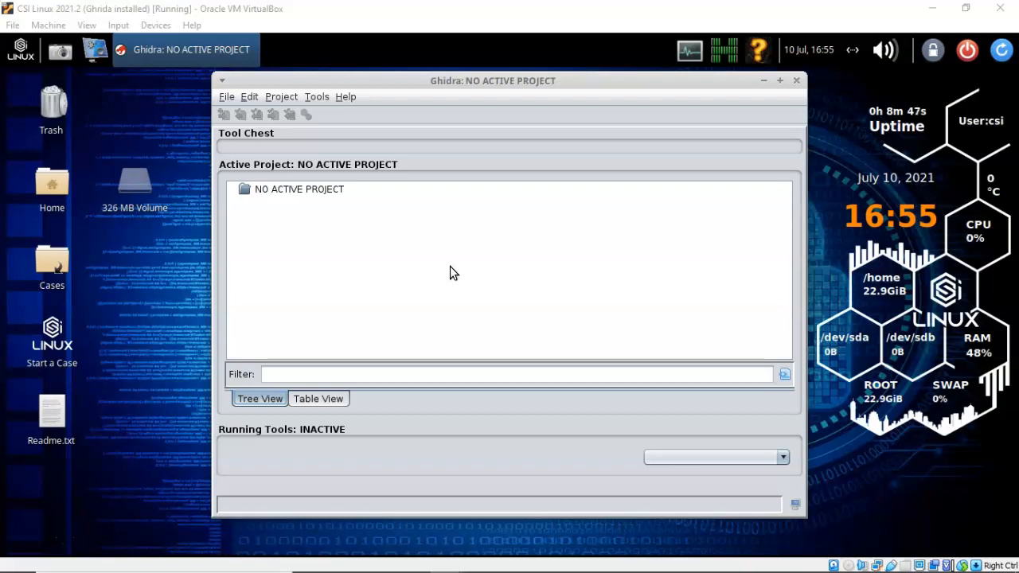
{"action": "left_click", "coordinate": [512, 239]}
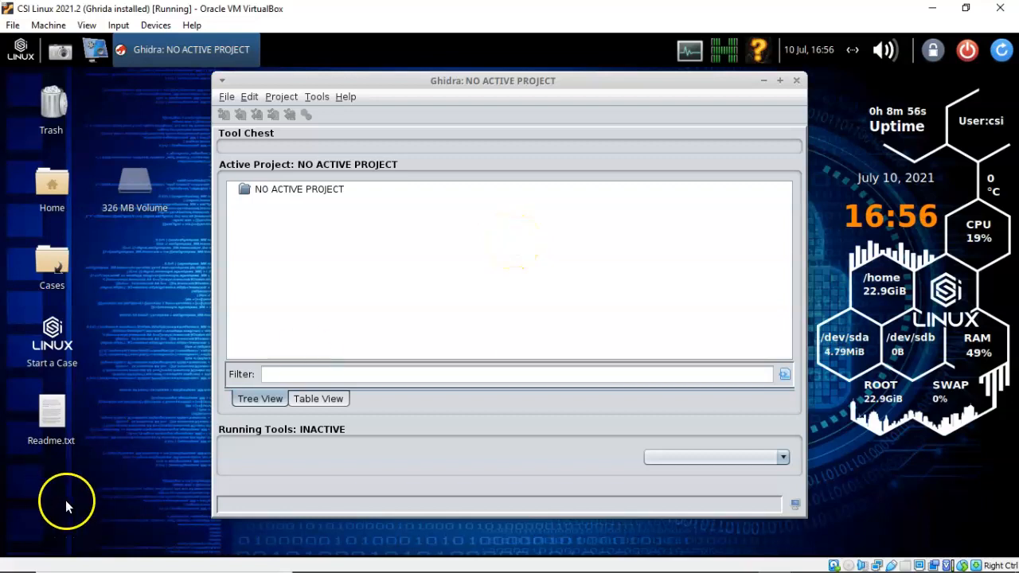
{"action": "left_click", "coordinate": [328, 388]}
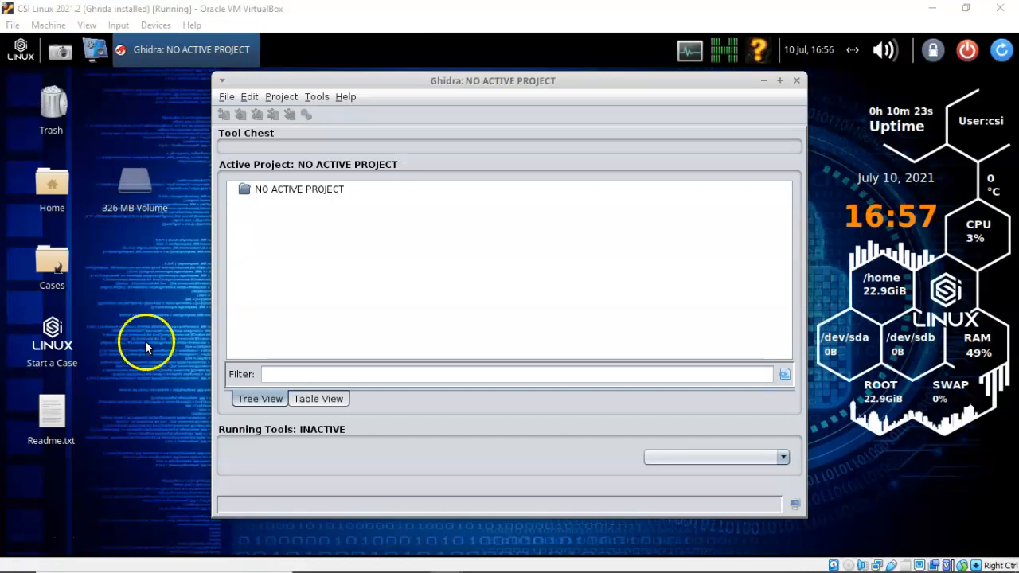
Create a non-shared Ghidra project named crackme0x00 in the /home/csi directory.
{"action": "left_click", "coordinate": [227, 97]}
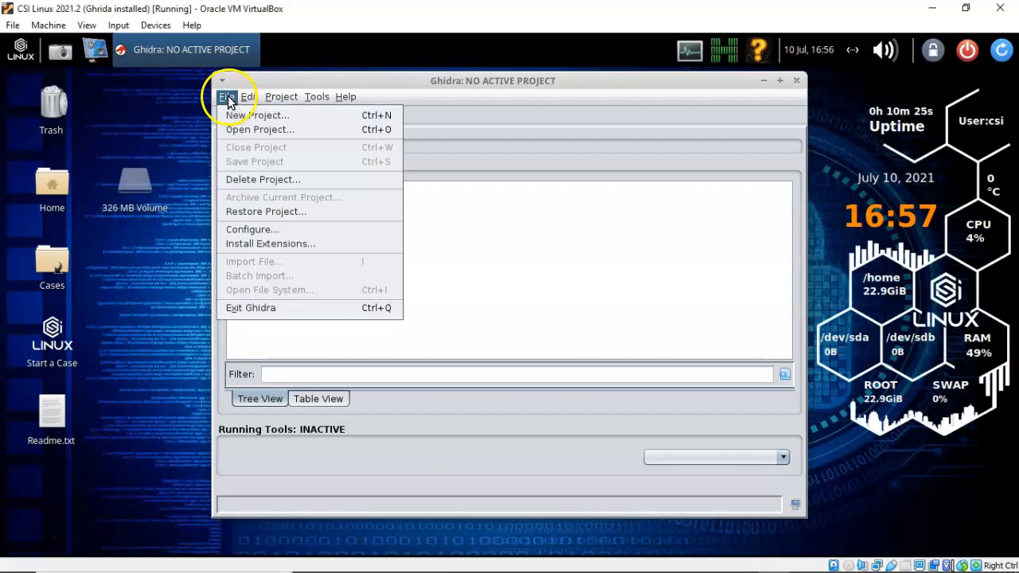
{"action": "left_click", "coordinate": [279, 116]}
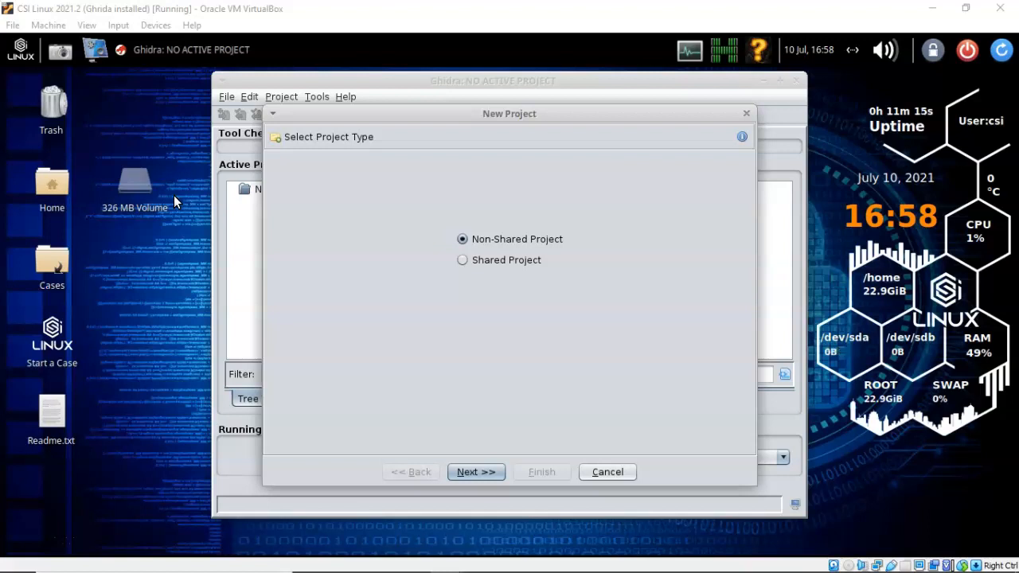
{"action": "left_click", "coordinate": [475, 472]}
{"action": "type", "text": "crackme0x00"}
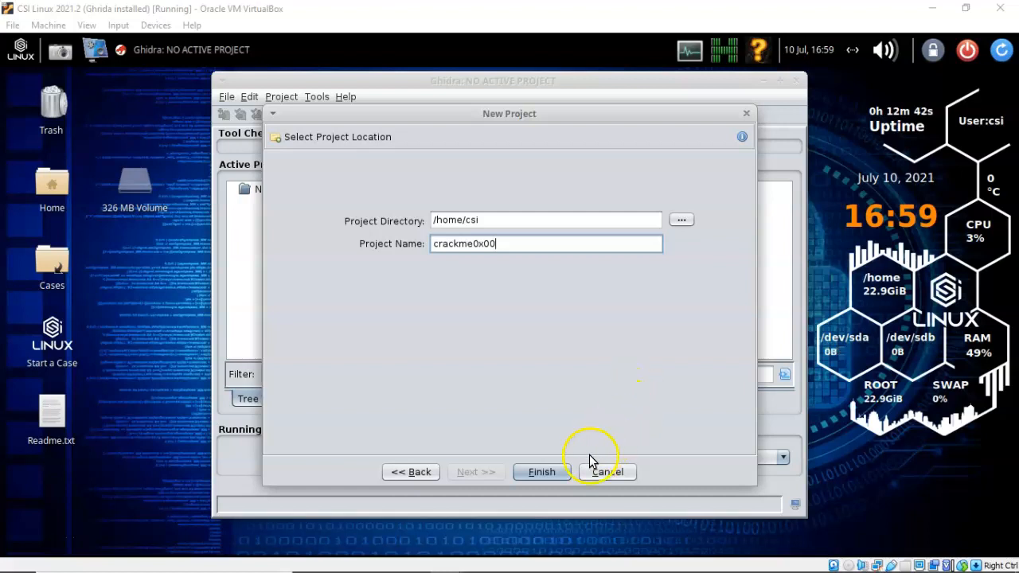
{"action": "left_click", "coordinate": [542, 472]}
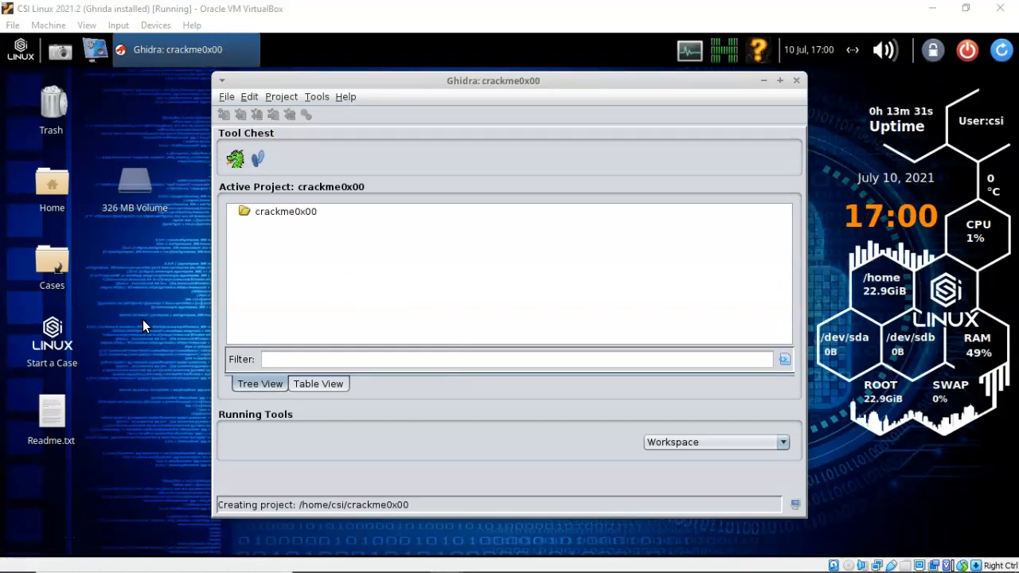
Switch to the web browser and open crackme0x00.exe in the radare2-workshop-2015 GitHub repository's IOLI-crackme/bin-win32 folder.
{"action": "left_click", "coordinate": [19, 50]}
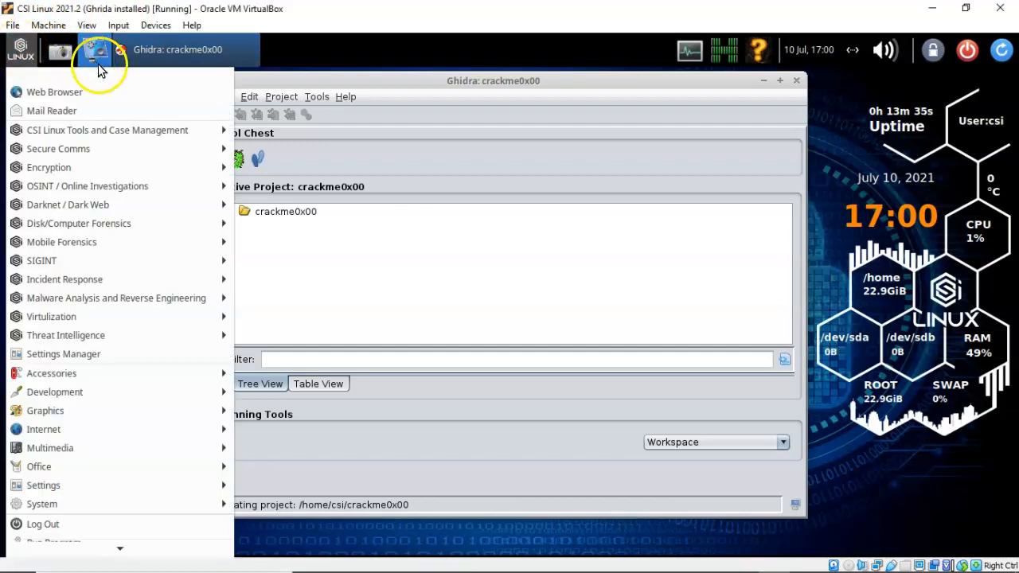
{"action": "left_click", "coordinate": [76, 92]}
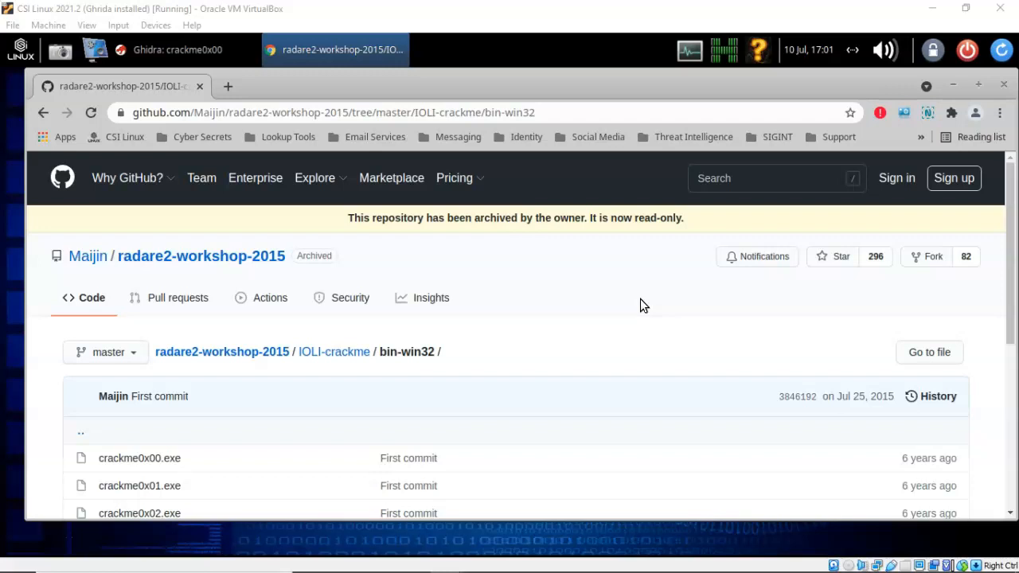
{"action": "scroll", "coordinate": [643, 299], "scroll_direction": "down", "scroll_amount": 3}
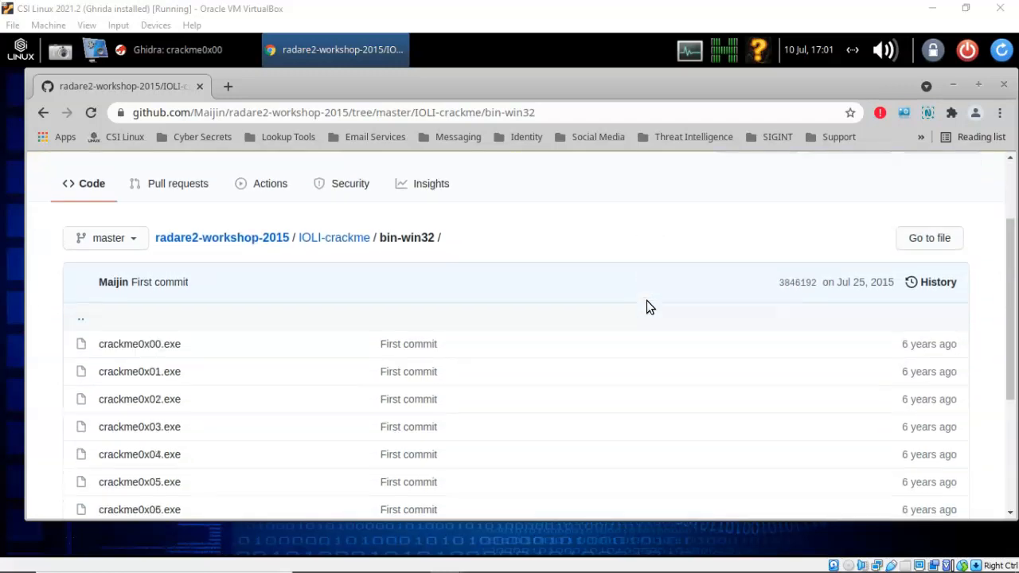
{"action": "scroll", "coordinate": [647, 302], "scroll_direction": "down", "scroll_amount": 3}
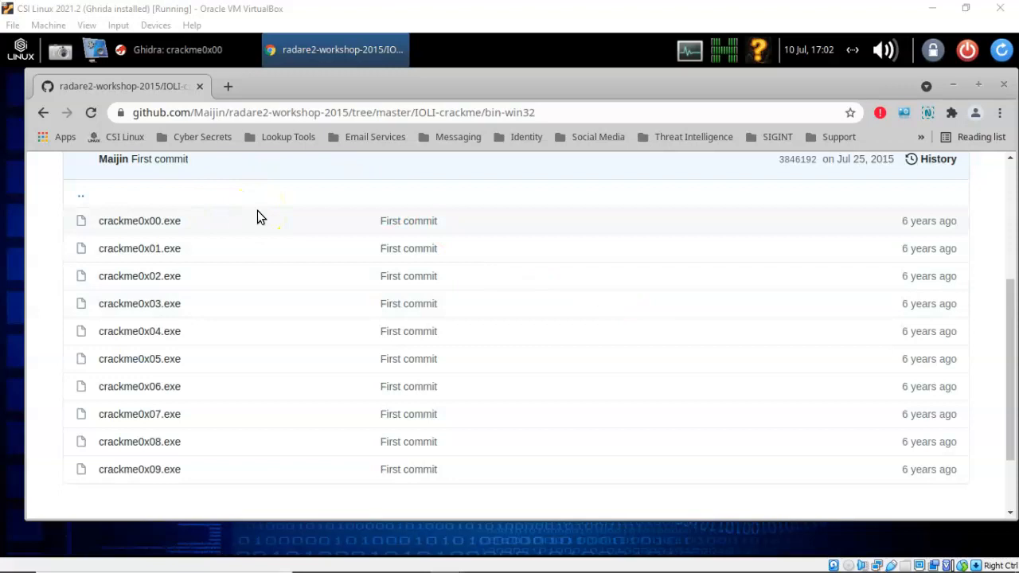
{"action": "left_click", "coordinate": [139, 223]}
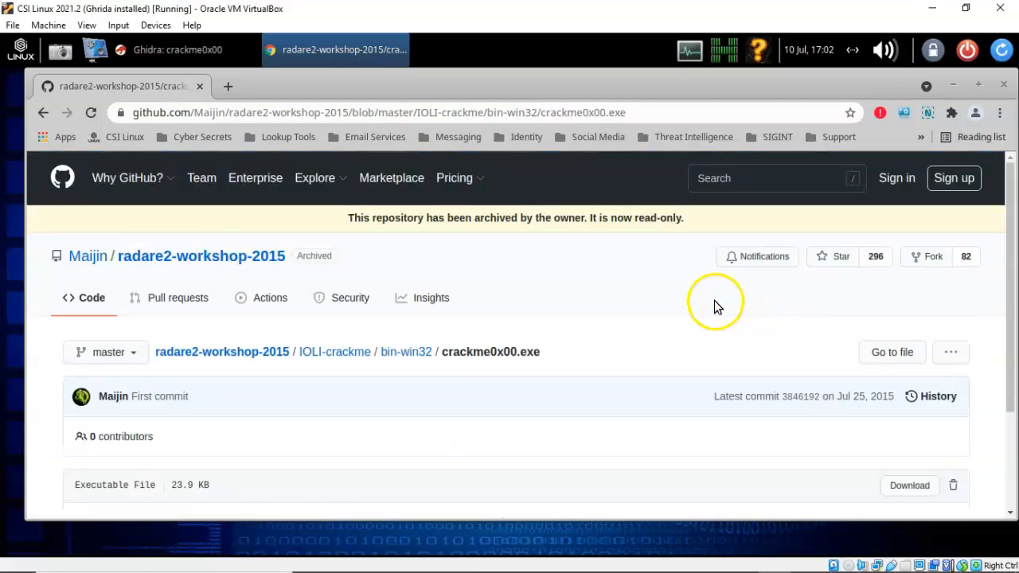
Download crackme0x00.exe, keep the file despite the browser's safety warning, and close the browser.
{"action": "scroll", "coordinate": [714, 305], "scroll_direction": "down", "scroll_amount": 1}
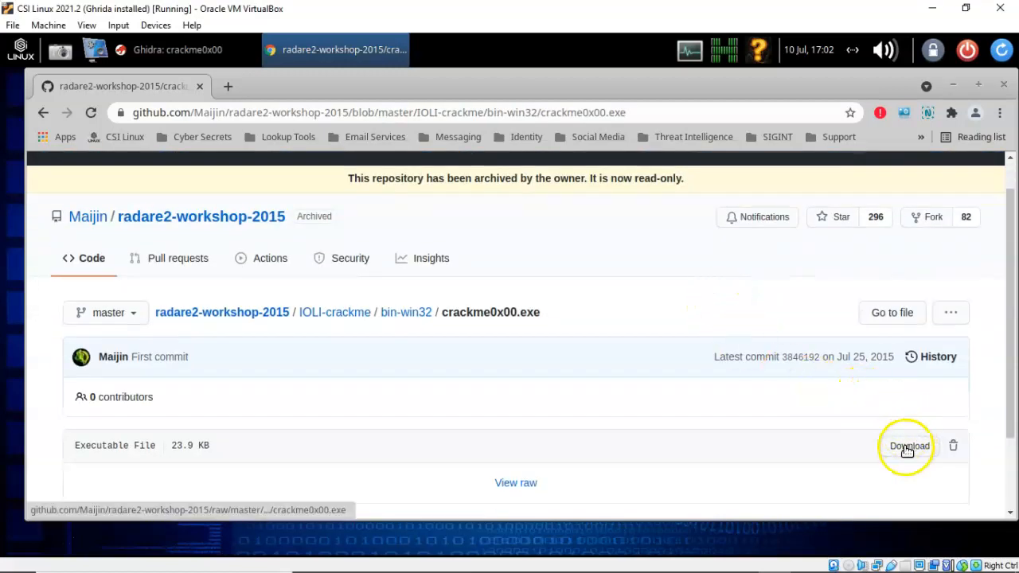
{"action": "left_click", "coordinate": [908, 447]}
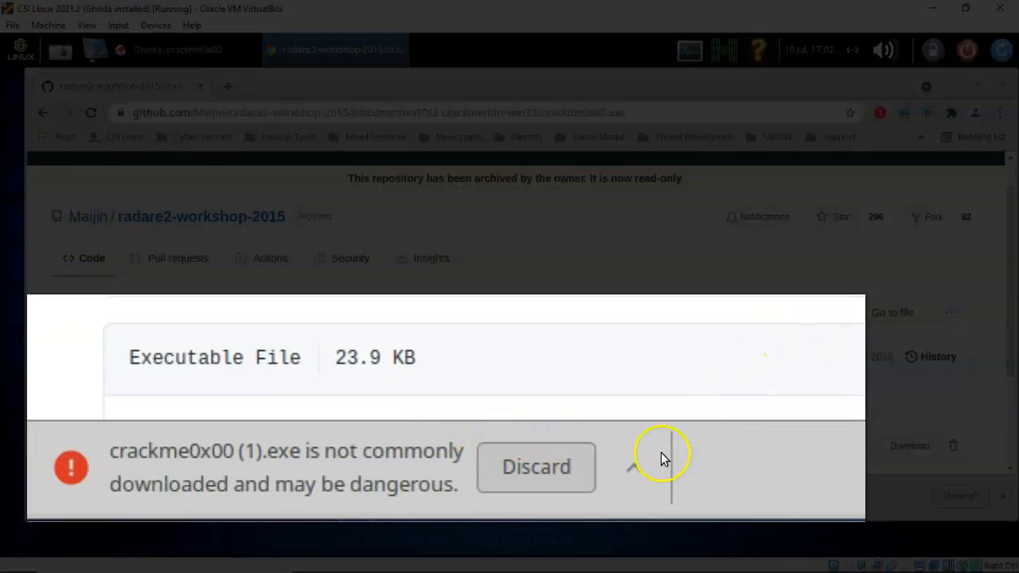
{"action": "left_click", "coordinate": [635, 469]}
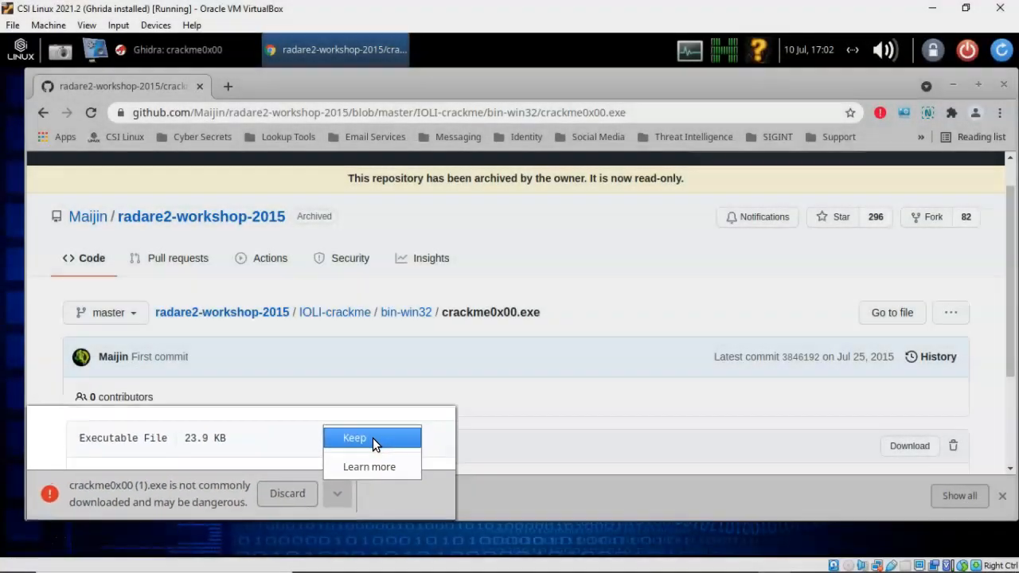
{"action": "left_click", "coordinate": [373, 438]}
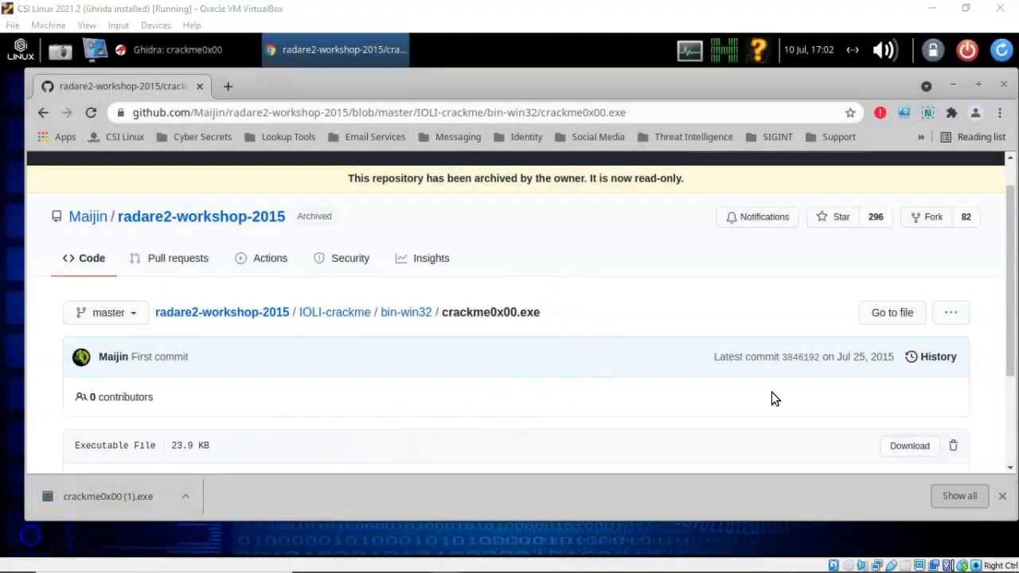
{"action": "left_click", "coordinate": [1004, 84]}
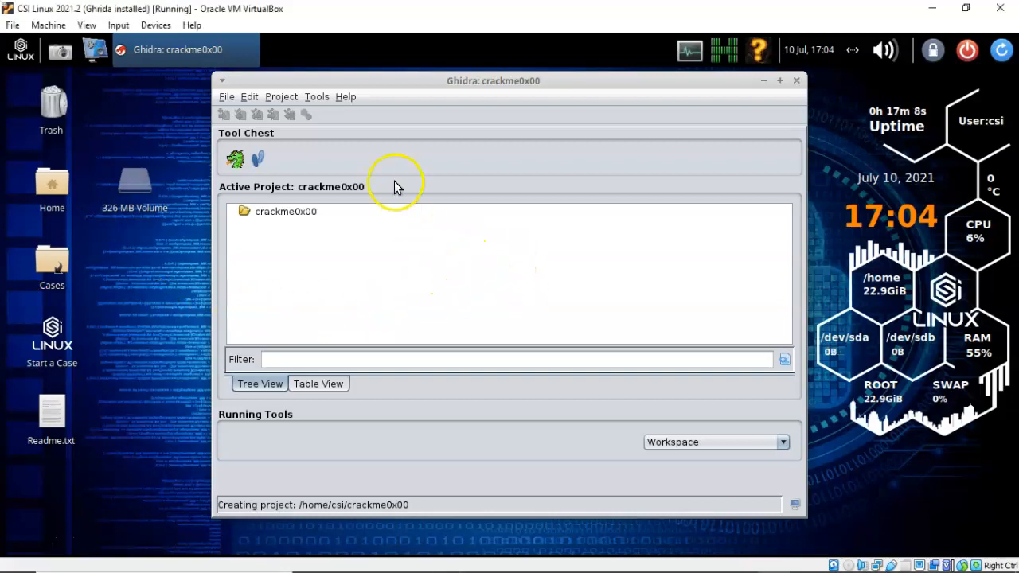
Import crackme0x00.exe from /home/csi/Downloads as a Portable Executable (PE) with language x86:LE:32:default:windows, then review and dismiss the import summary.
{"action": "left_click", "coordinate": [227, 97]}
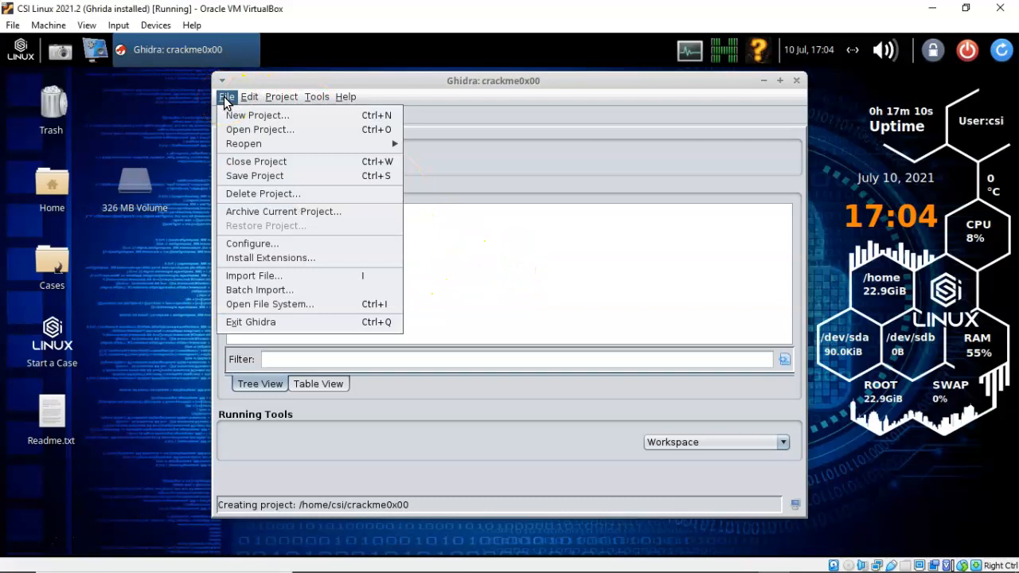
{"action": "left_click", "coordinate": [254, 276]}
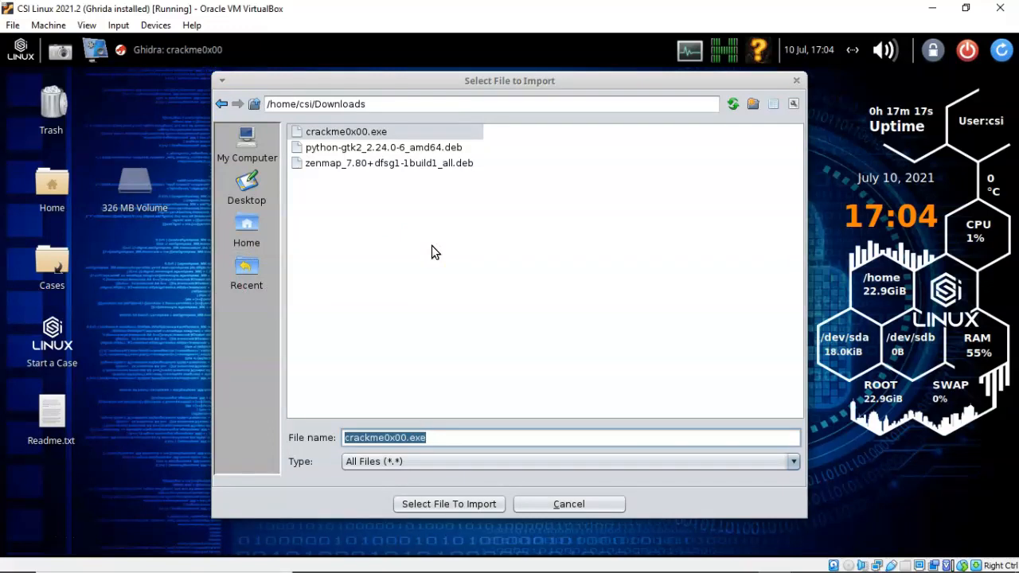
{"action": "double_click", "coordinate": [355, 138]}
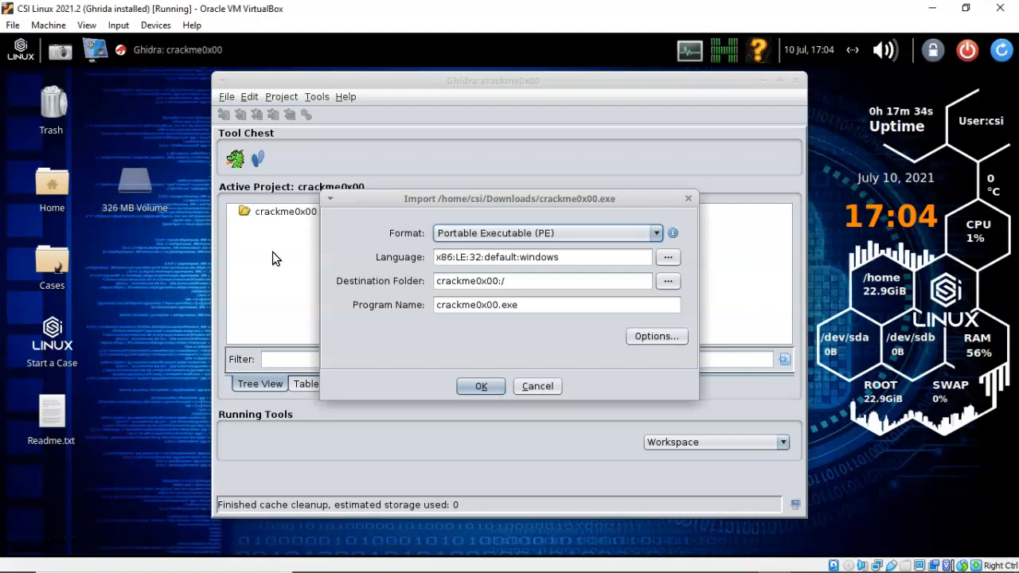
{"action": "left_click", "coordinate": [483, 386]}
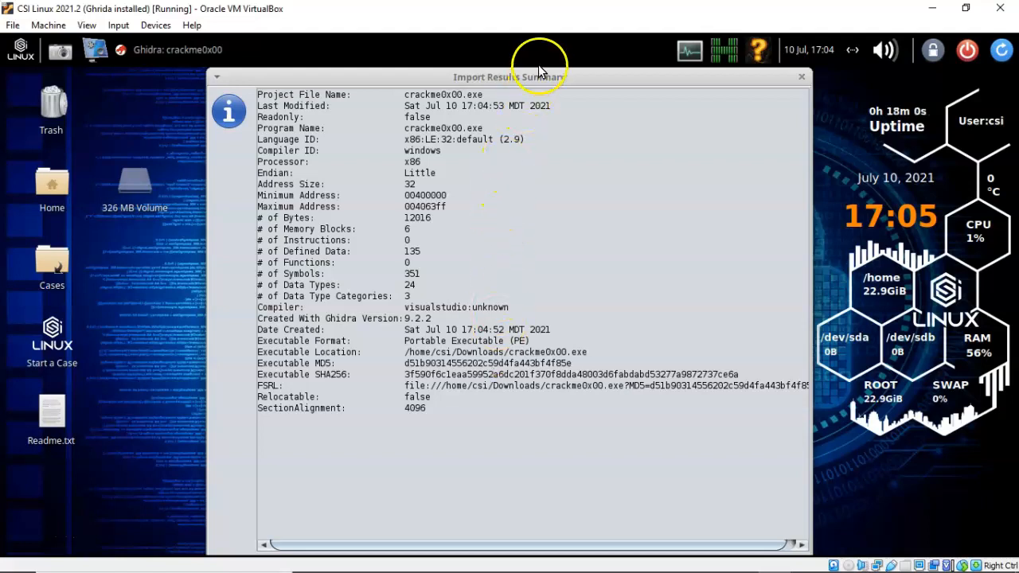
{"action": "left_click_drag", "start_coordinate": [539, 73], "coordinate": [539, 226]}
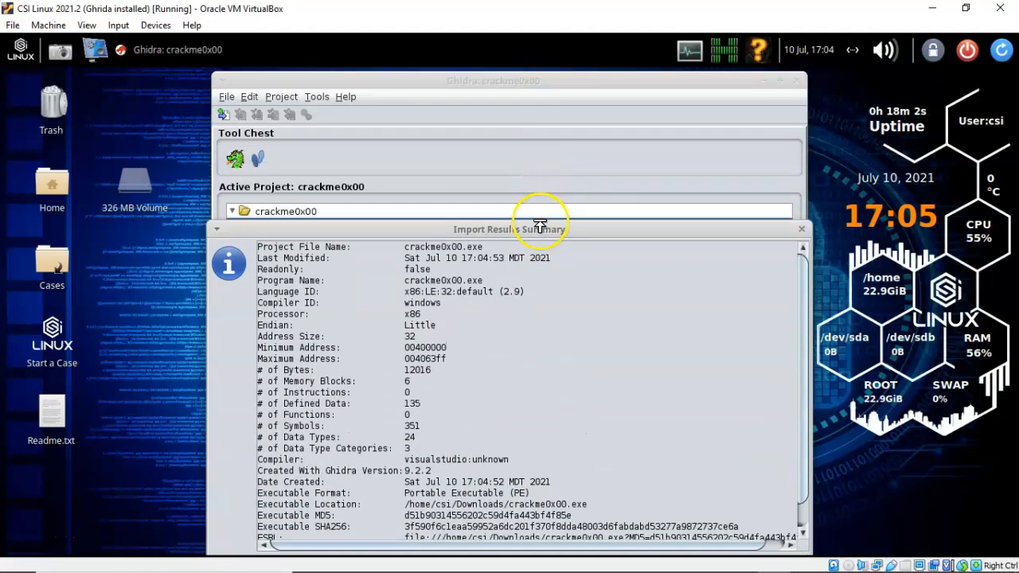
{"action": "left_click_drag", "start_coordinate": [603, 234], "coordinate": [585, 104]}
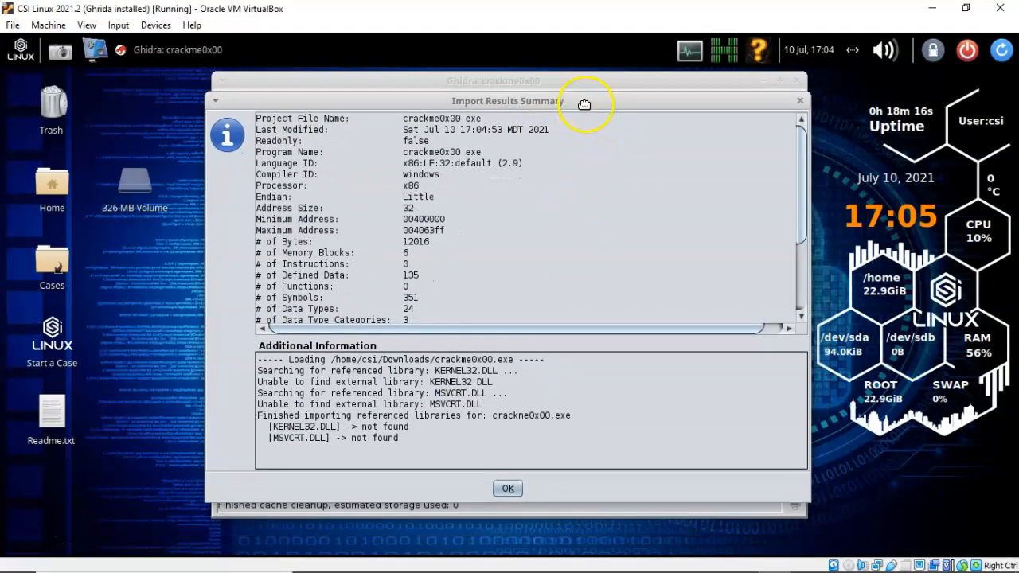
{"action": "left_click", "coordinate": [510, 489]}
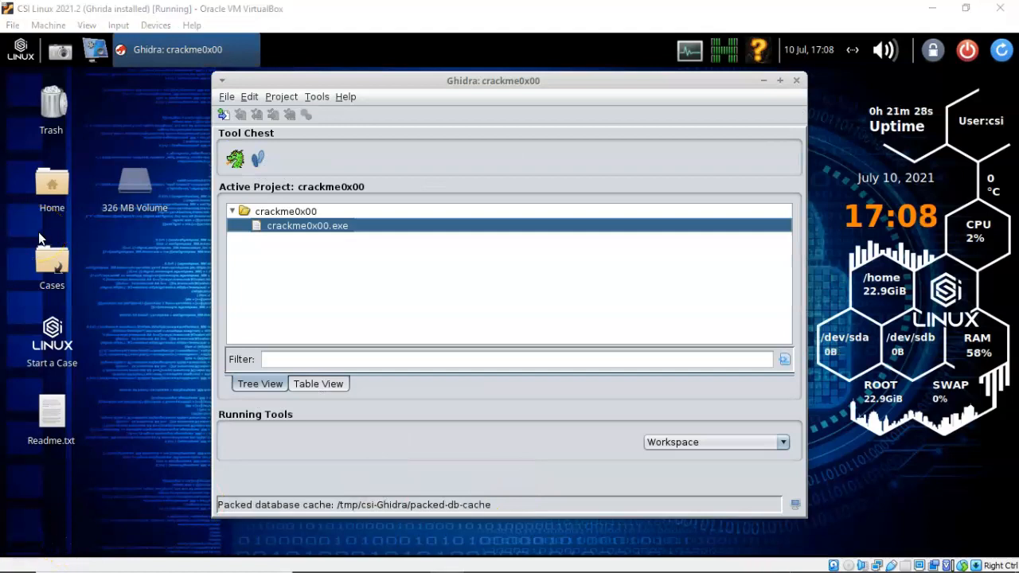
Open crackme0x00.exe from the project in the CodeBrowser and agree to analyze it.
{"action": "left_click", "coordinate": [541, 284]}
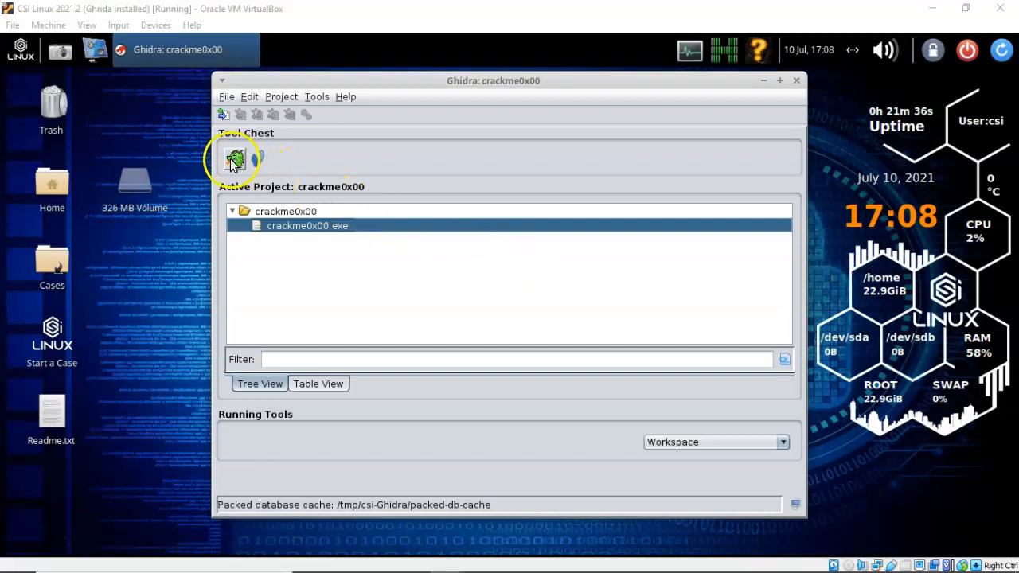
{"action": "double_click", "coordinate": [289, 229]}
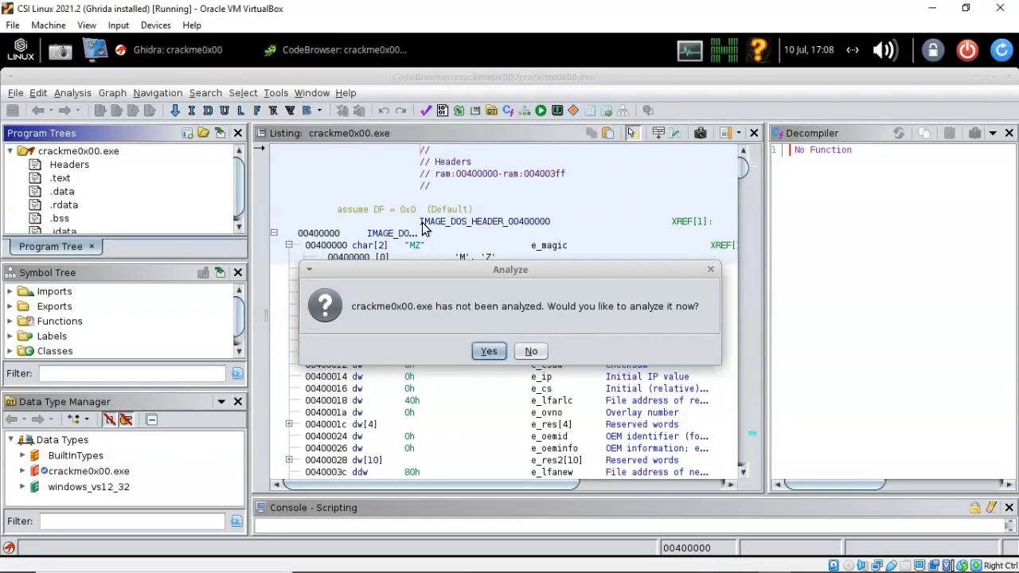
{"action": "left_click", "coordinate": [489, 356]}
{"action": "left_click", "coordinate": [489, 356]}
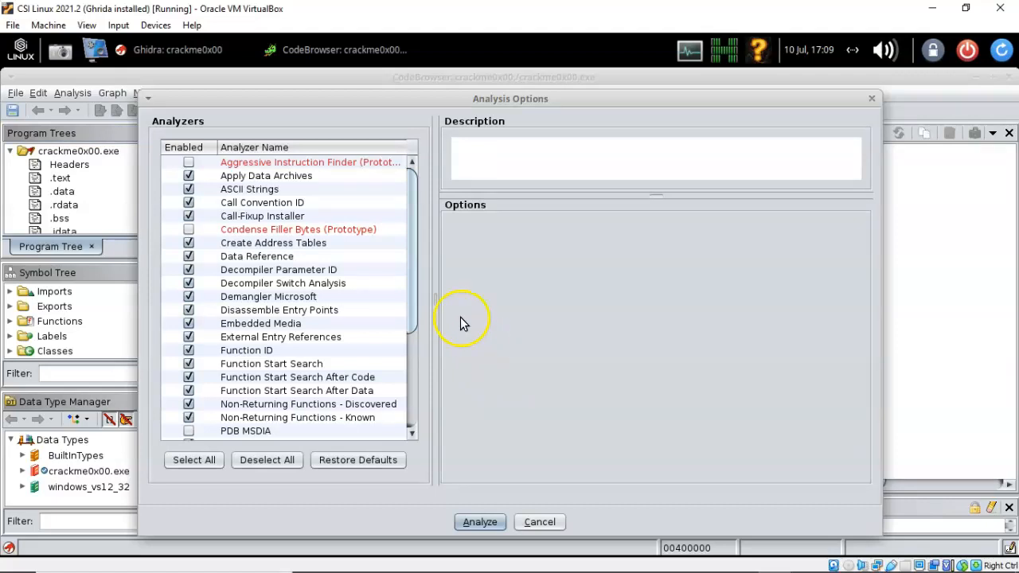
Enable the WindowsPE x86 Propagate External analyzer, run the auto analysis and dismiss its summary.
{"action": "left_click_drag", "start_coordinate": [417, 247], "coordinate": [390, 382]}
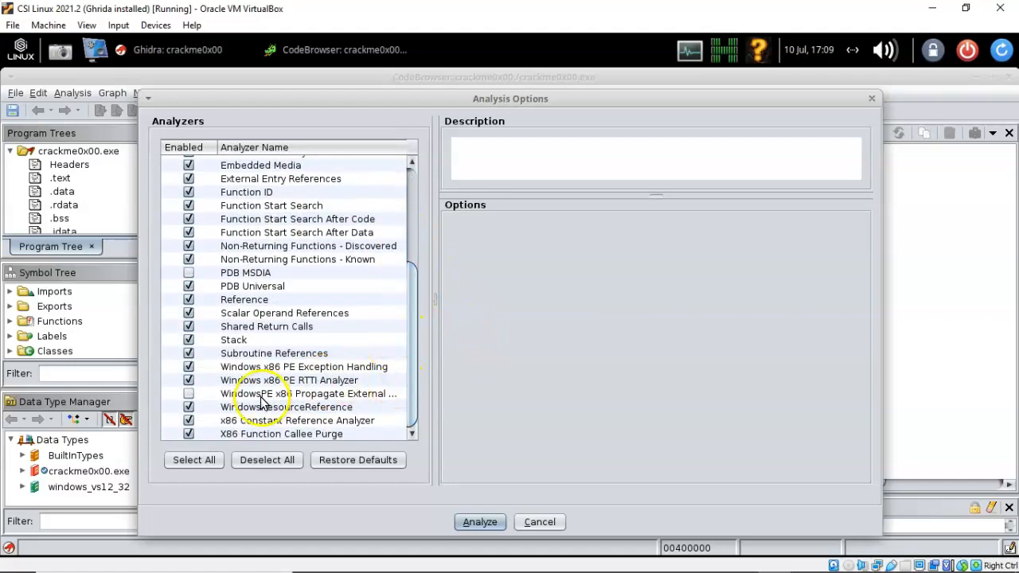
{"action": "left_click", "coordinate": [188, 396]}
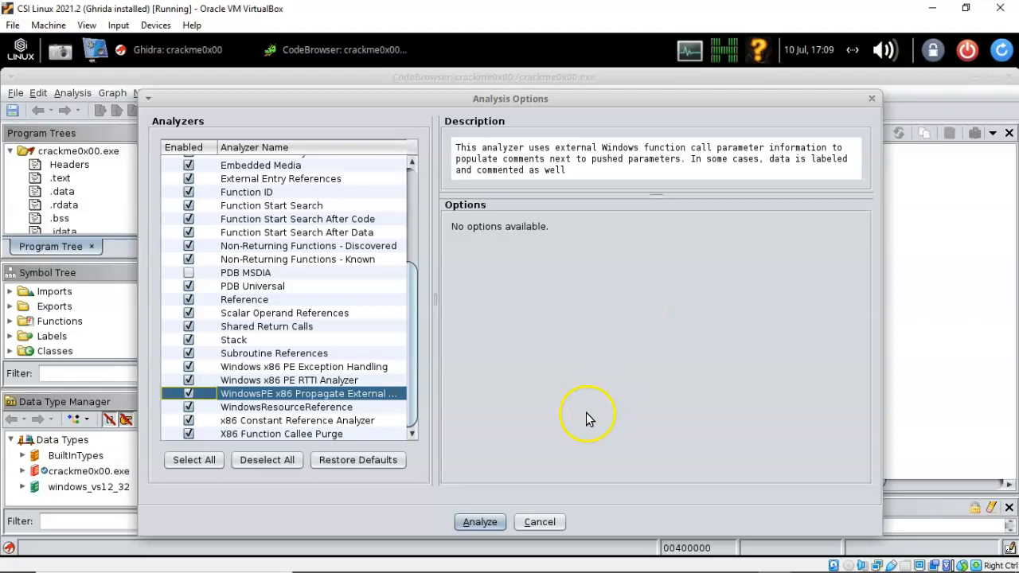
{"action": "left_click", "coordinate": [479, 524]}
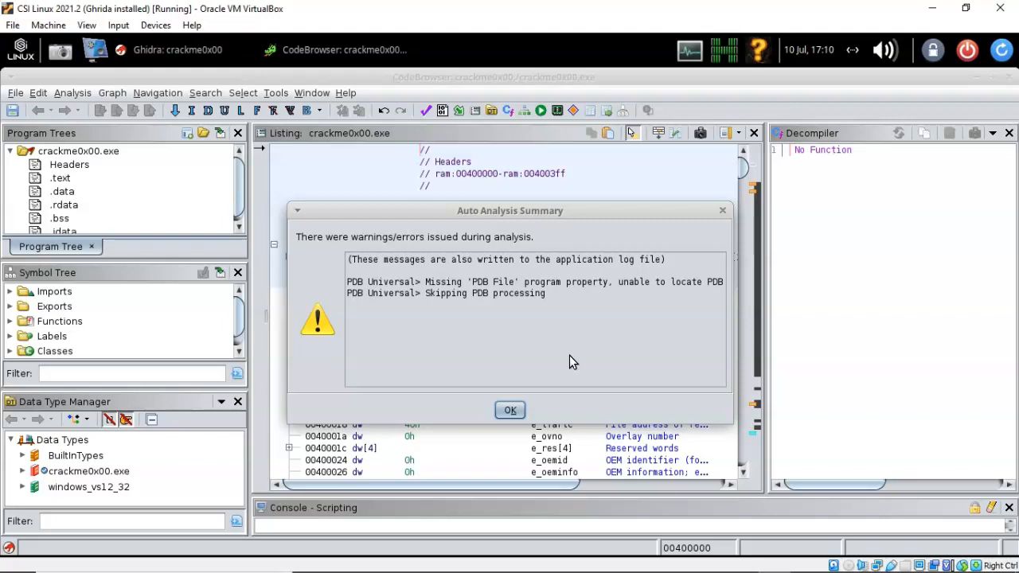
{"action": "left_click", "coordinate": [510, 412]}
{"action": "left_click", "coordinate": [511, 412]}
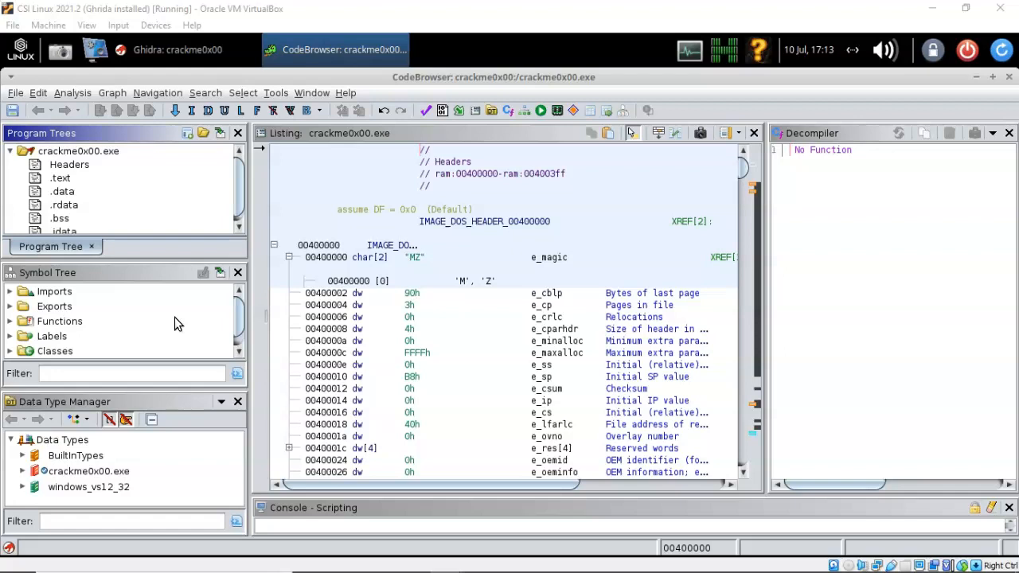
{"action": "left_click", "coordinate": [176, 168]}
{"action": "left_click", "coordinate": [164, 306]}
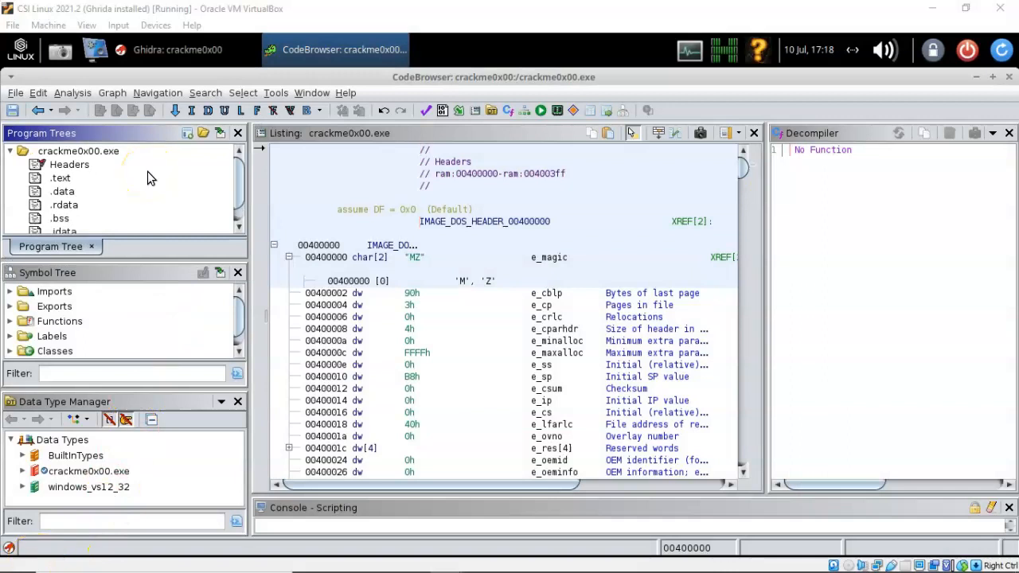
Modularize the crackme0x00.exe program tree by Dominance and expand the resulting Dominance folder.
{"action": "left_click", "coordinate": [154, 160]}
{"action": "right_click", "coordinate": [112, 157]}
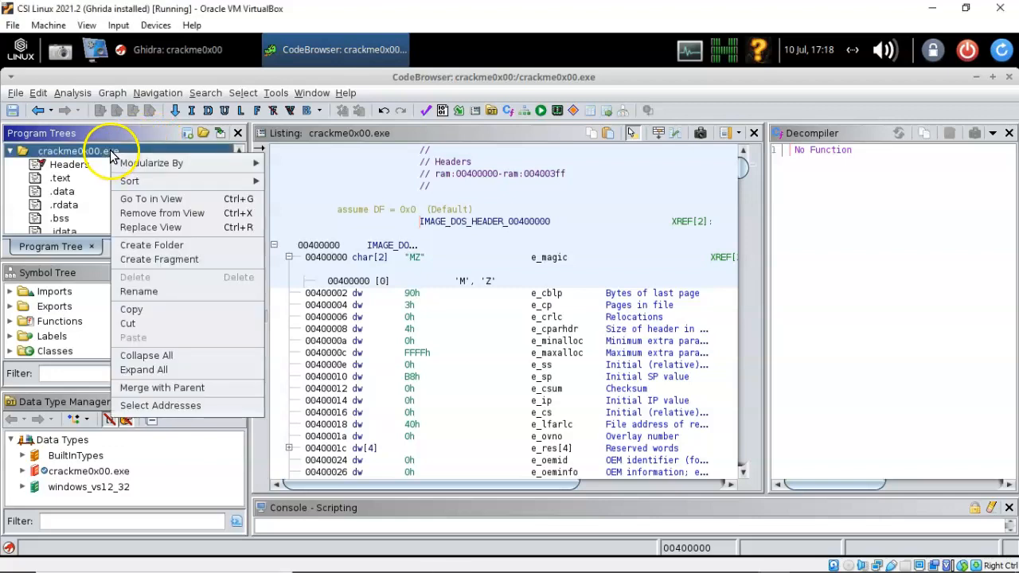
{"action": "mouse_move", "coordinate": [154, 166]}
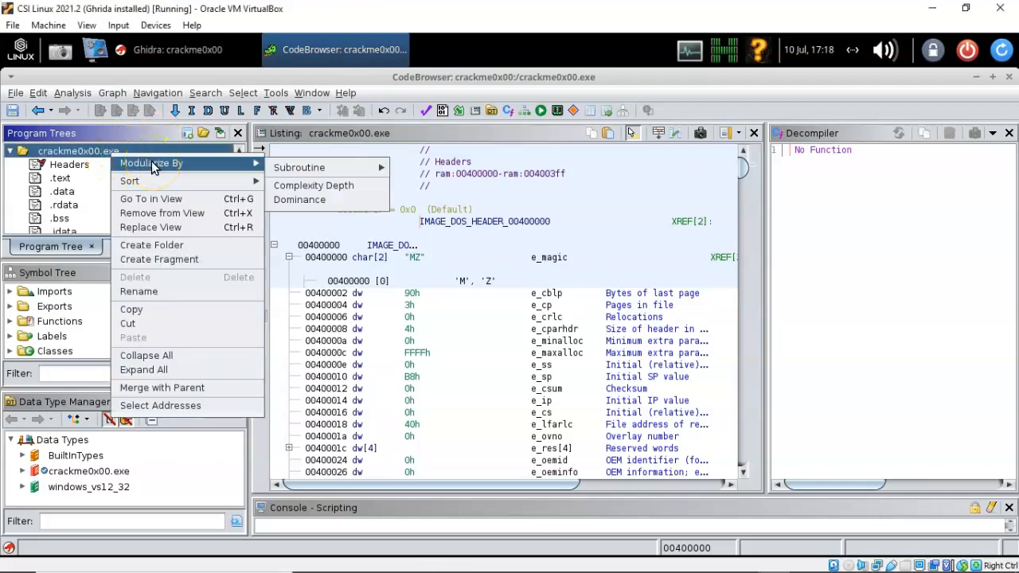
{"action": "mouse_move", "coordinate": [326, 169]}
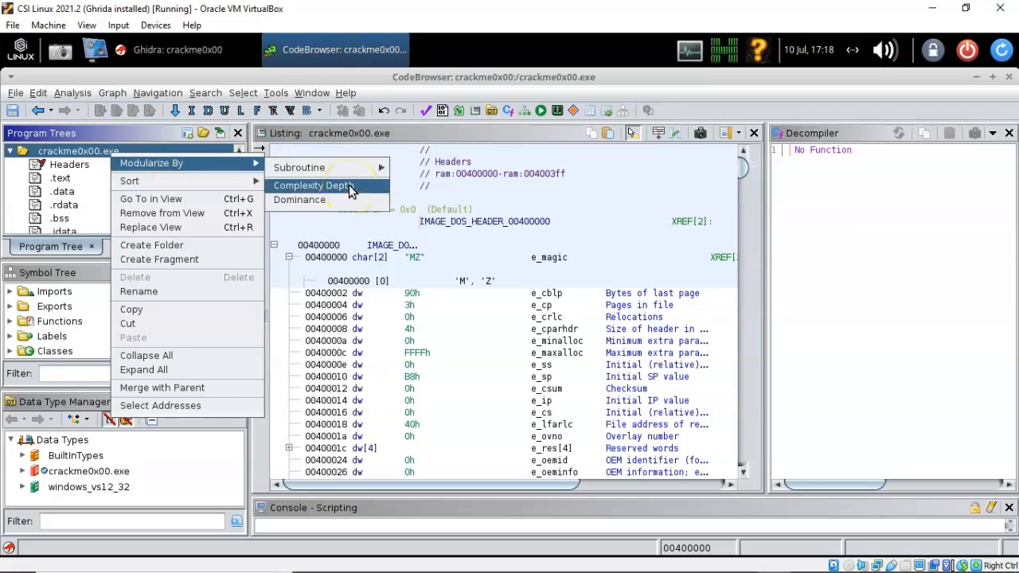
{"action": "left_click", "coordinate": [23, 209]}
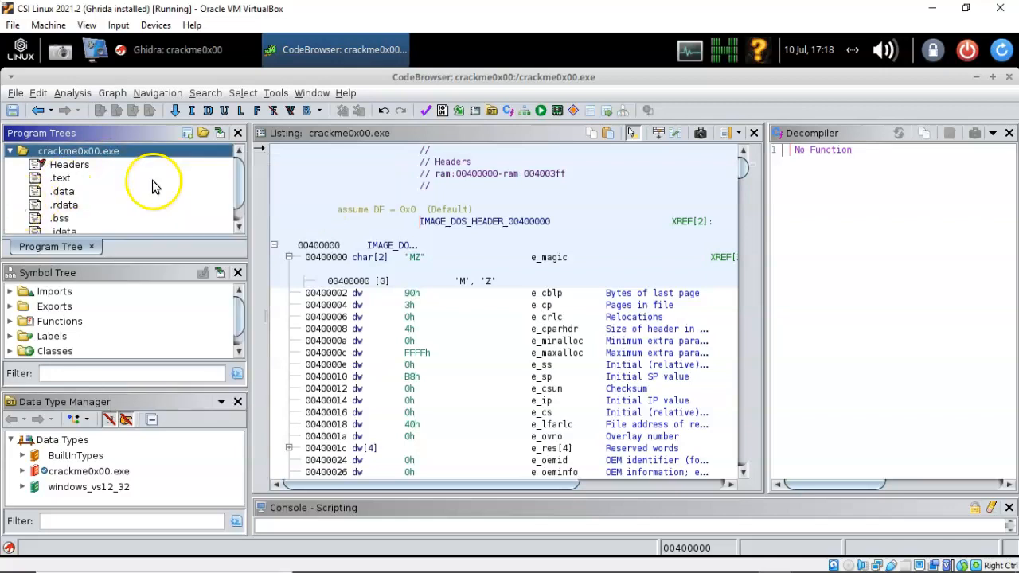
{"action": "scroll", "coordinate": [152, 187], "scroll_direction": "down", "scroll_amount": 2}
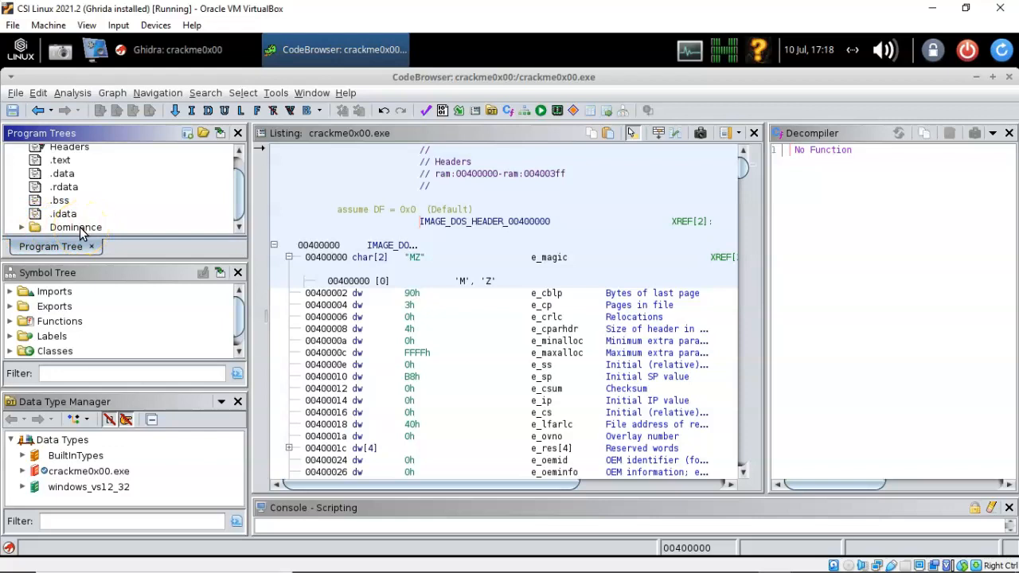
{"action": "left_click", "coordinate": [21, 229]}
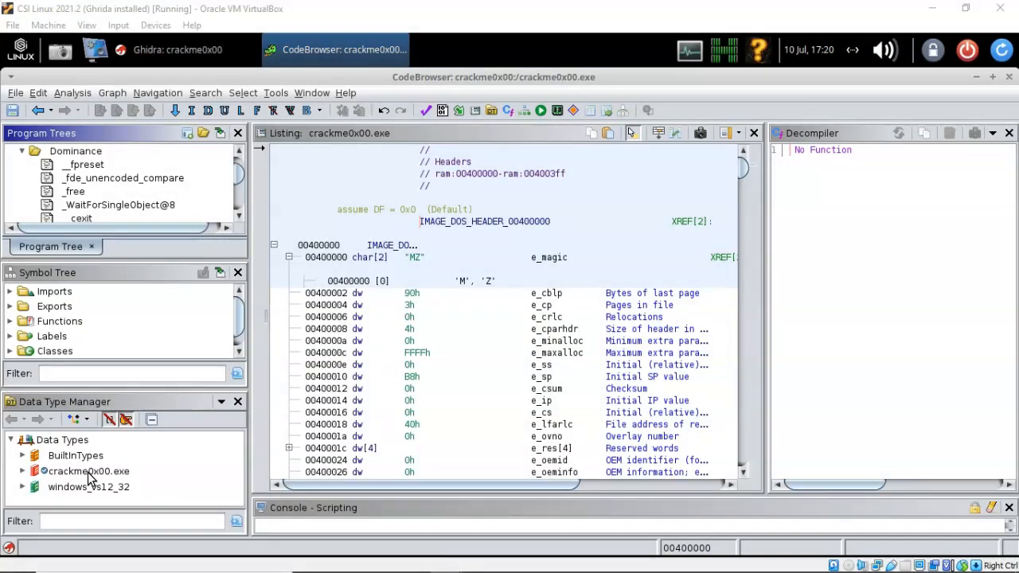
Expand the imports of MSVCRT.DLL in the Symbol Tree and go to the scanf function's entry in the listing.
{"action": "left_click", "coordinate": [12, 294]}
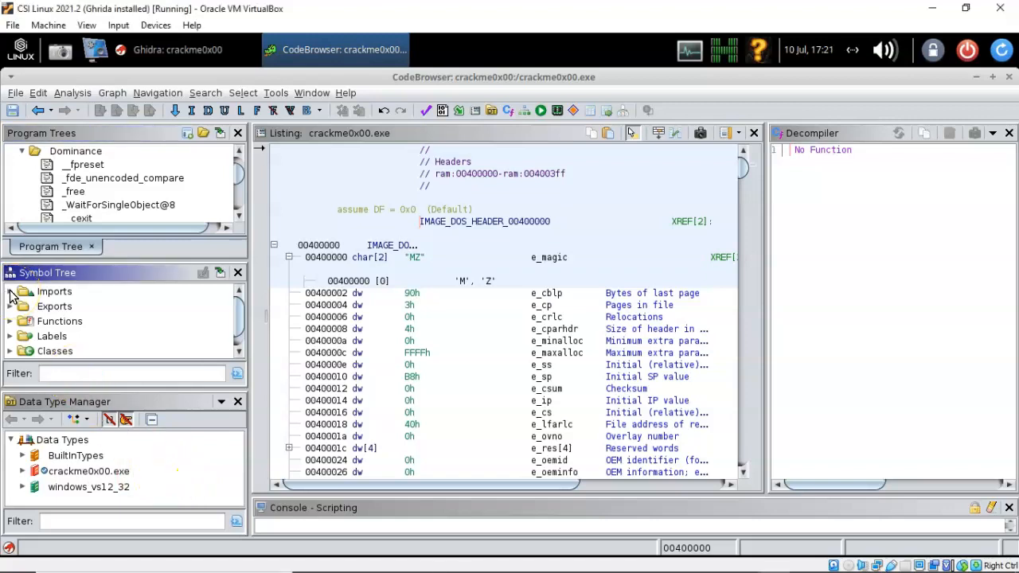
{"action": "left_click", "coordinate": [12, 293]}
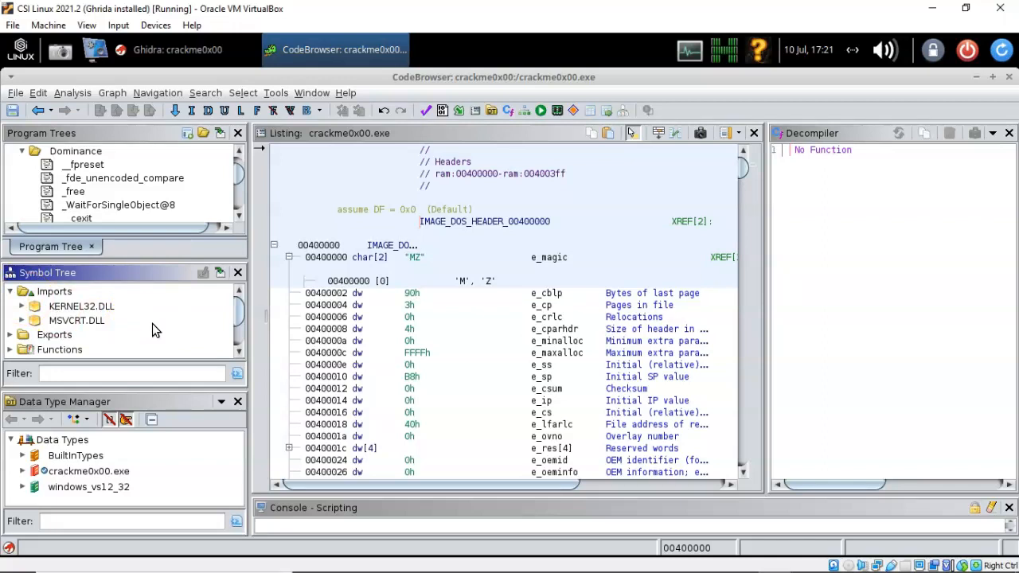
{"action": "left_click", "coordinate": [31, 538]}
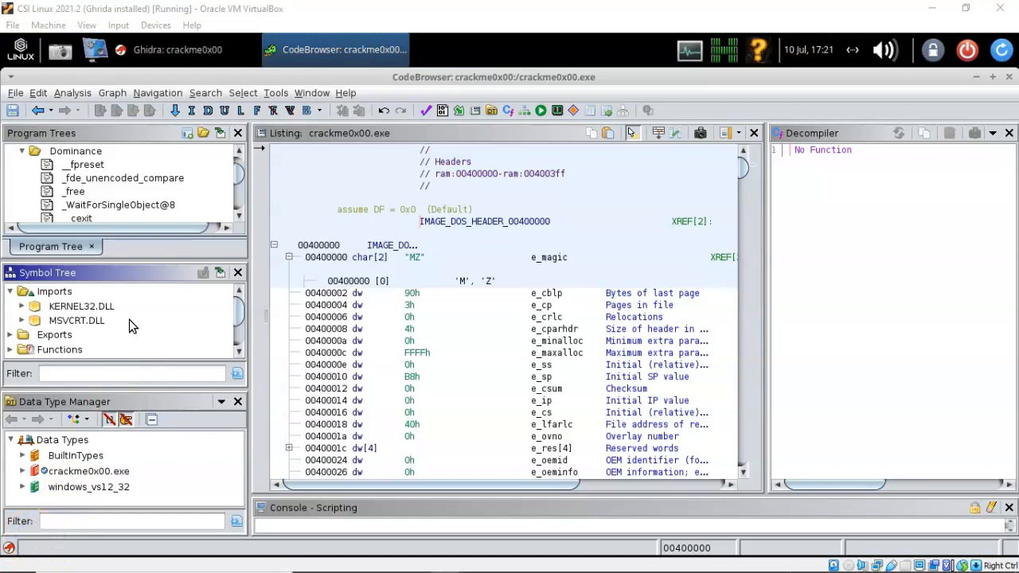
{"action": "left_click", "coordinate": [21, 320]}
{"action": "scroll", "coordinate": [172, 317], "scroll_direction": "down", "scroll_amount": 5}
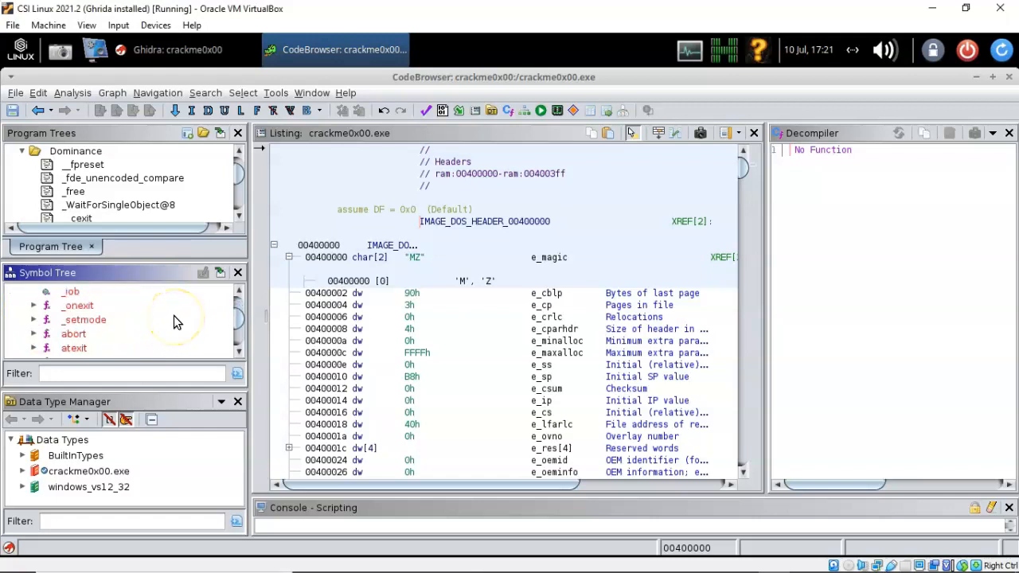
{"action": "scroll", "coordinate": [174, 315], "scroll_direction": "down", "scroll_amount": 4}
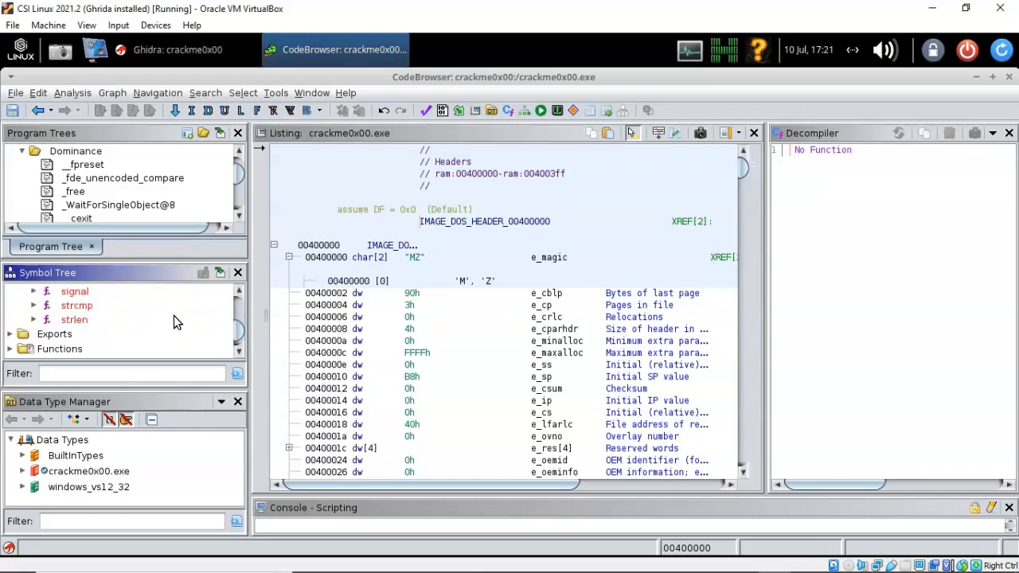
{"action": "scroll", "coordinate": [173, 315], "scroll_direction": "up", "scroll_amount": 1}
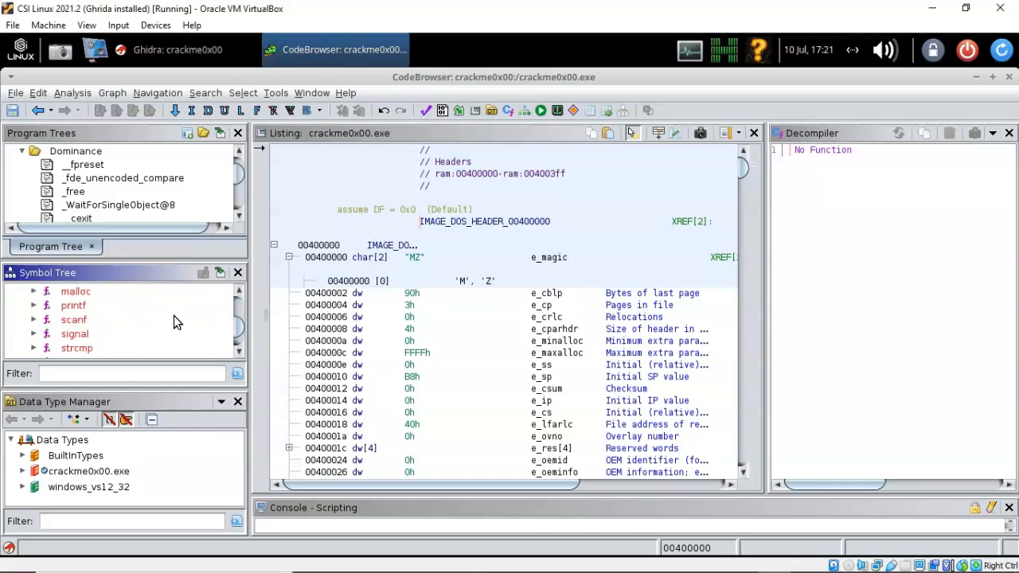
{"action": "left_click", "coordinate": [76, 321]}
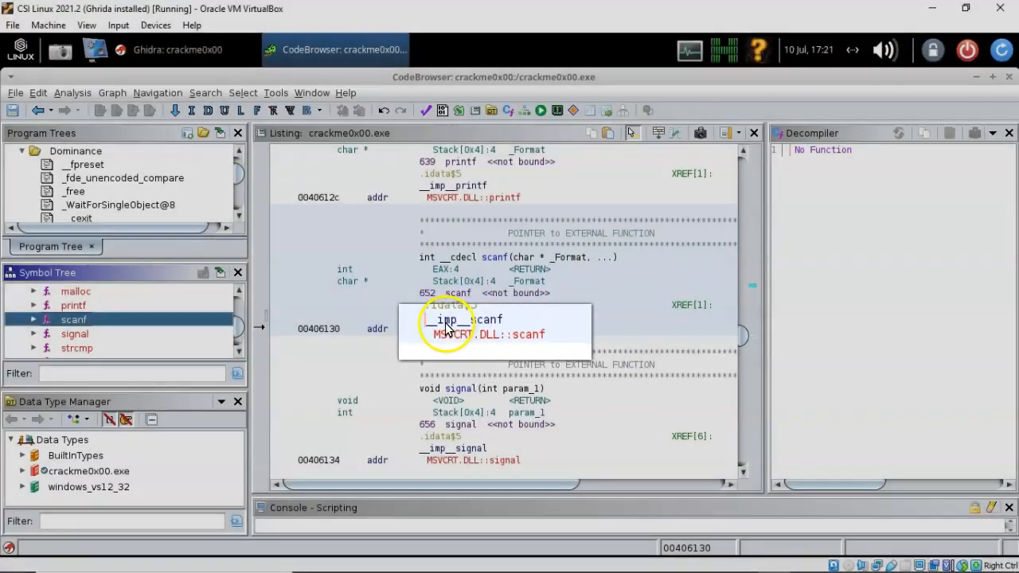
{"action": "left_click", "coordinate": [422, 333]}
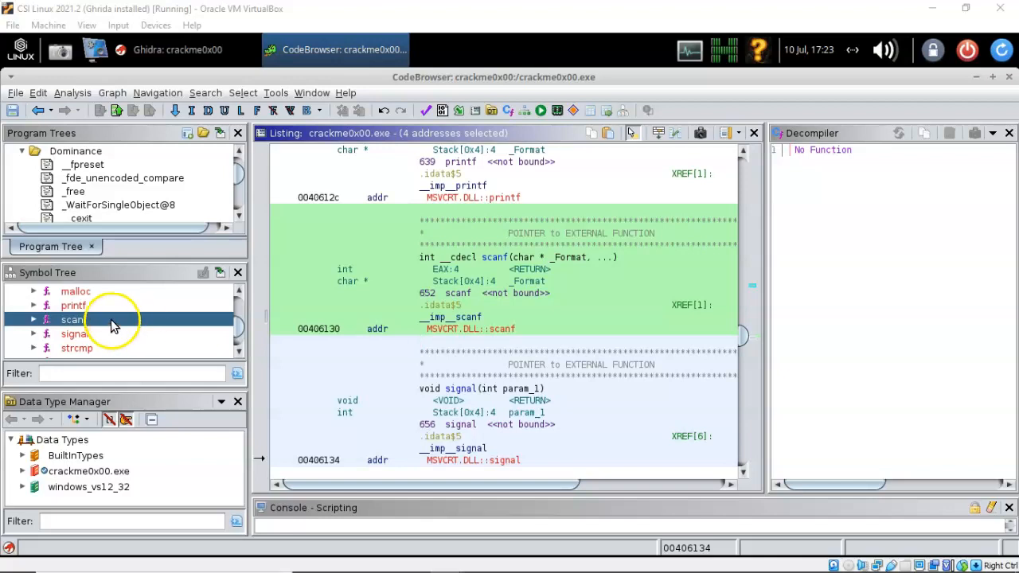
Show the references to scanf, go to the _scanf thunk at 00402d20, and close the references window to examine its JMP instruction.
{"action": "right_click", "coordinate": [111, 324]}
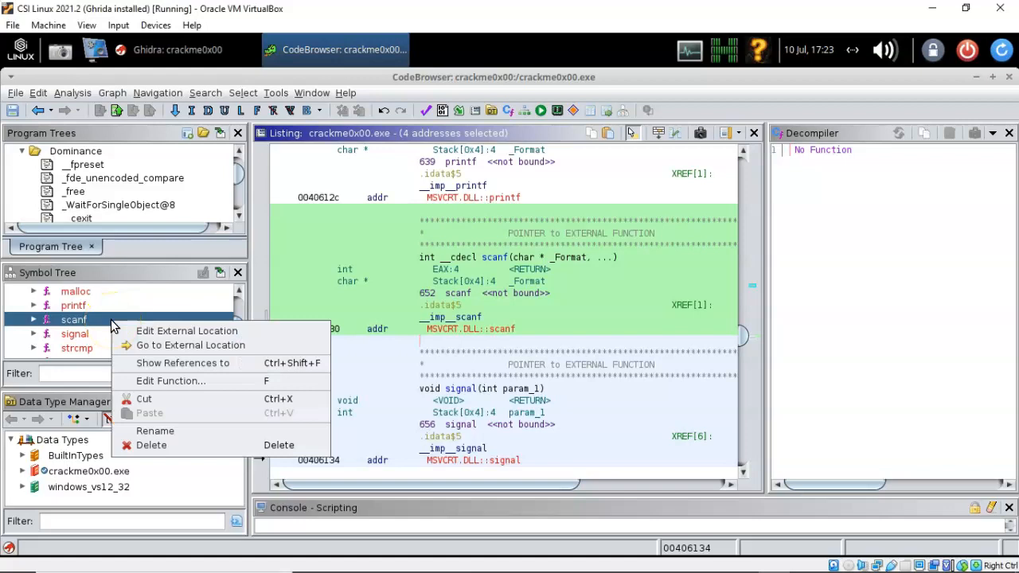
{"action": "left_click", "coordinate": [167, 366]}
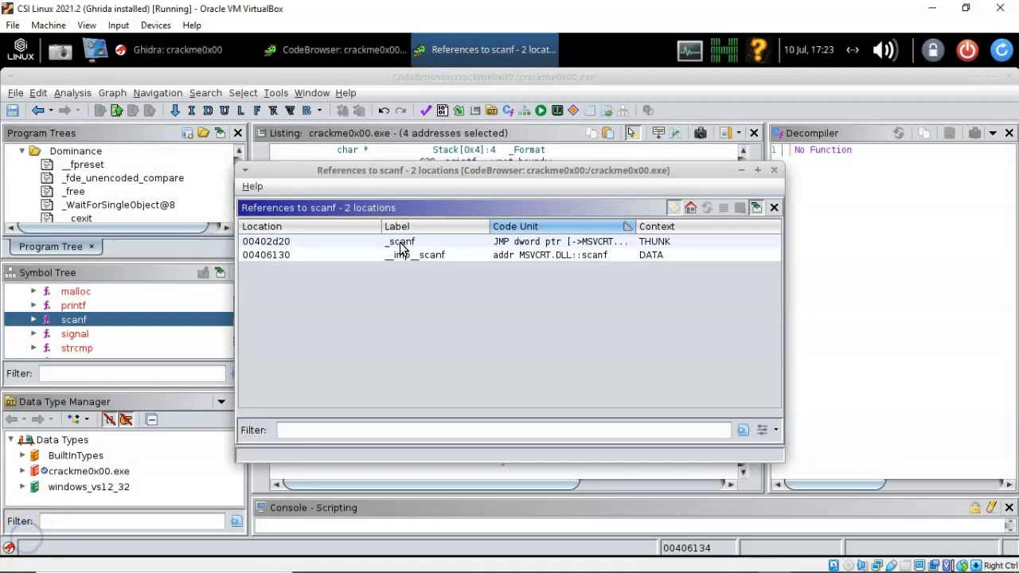
{"action": "left_click", "coordinate": [401, 242]}
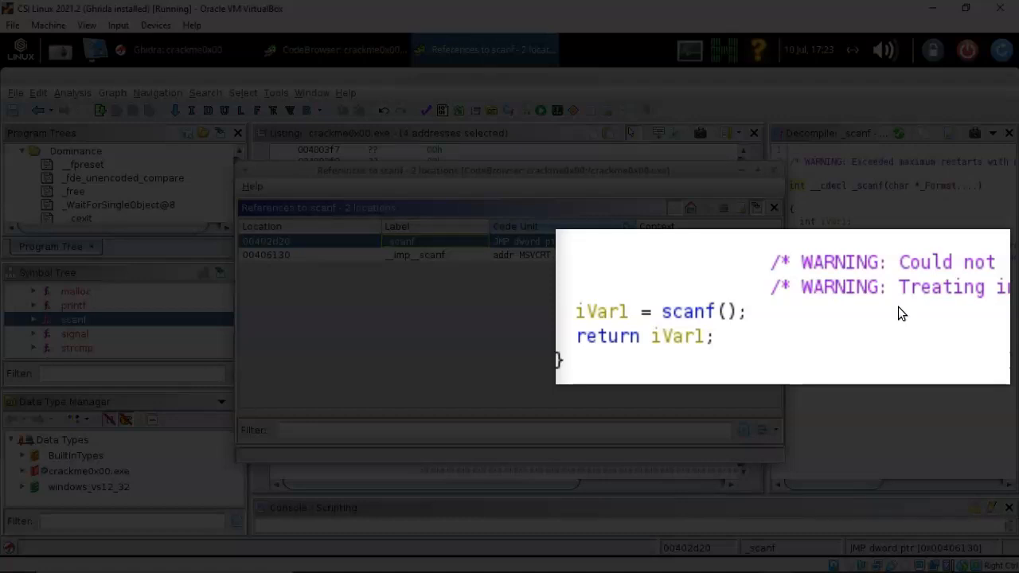
{"action": "left_click", "coordinate": [812, 159]}
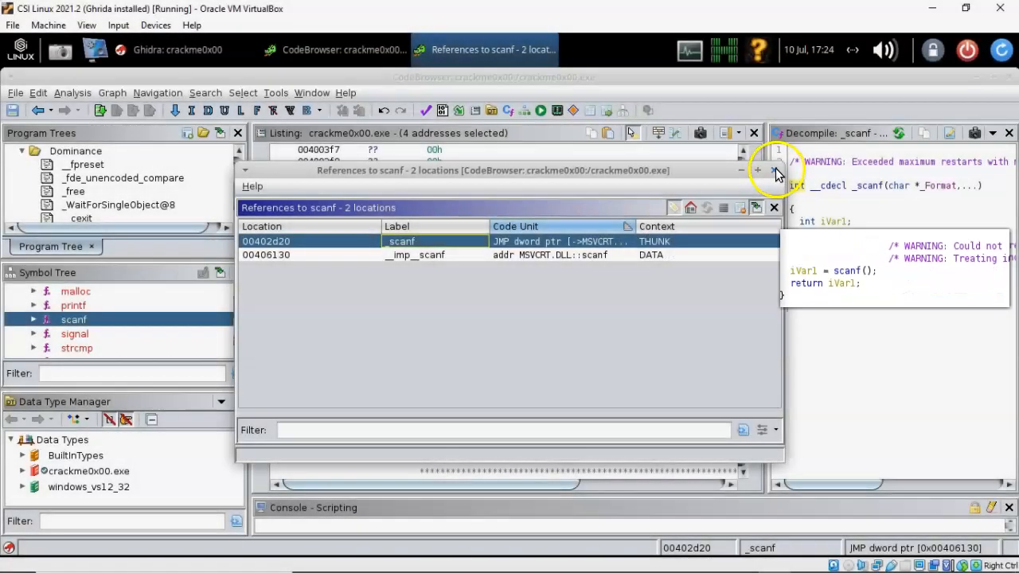
{"action": "left_click", "coordinate": [777, 171]}
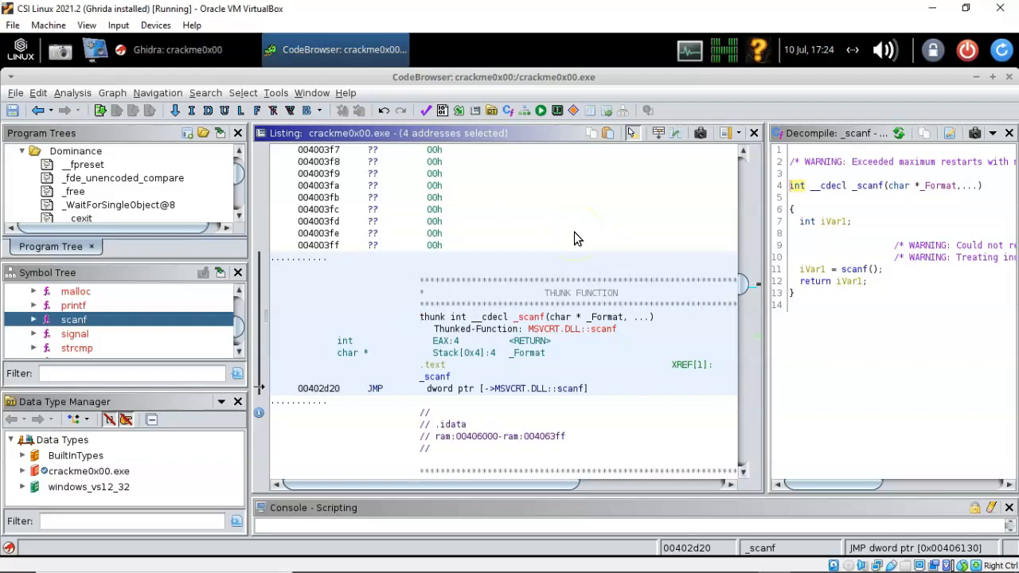
{"action": "left_click", "coordinate": [504, 388]}
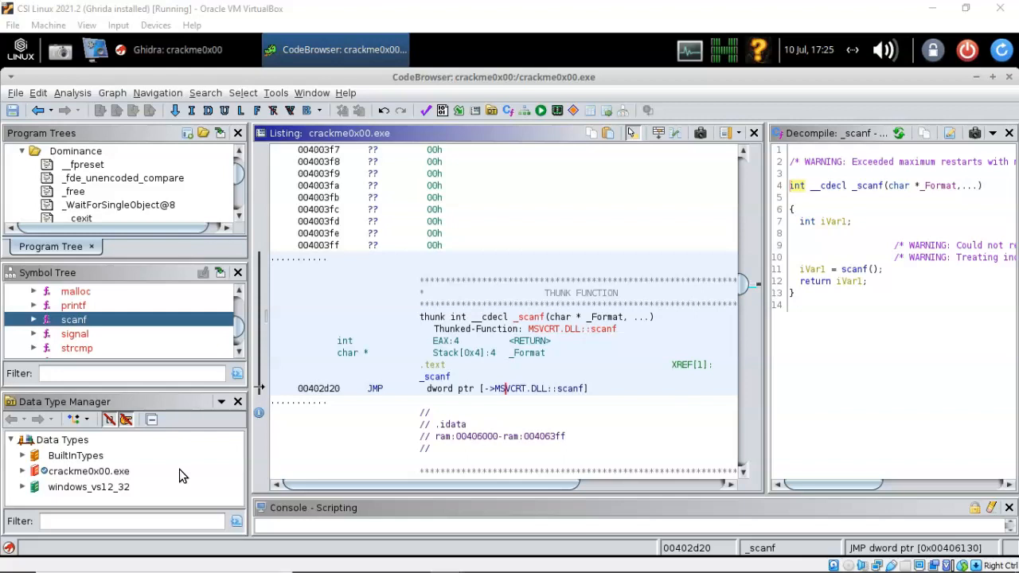
Expand the crackme0x00.exe data types down to crtdefs.h and find the uses of size_t.
{"action": "left_click", "coordinate": [22, 471]}
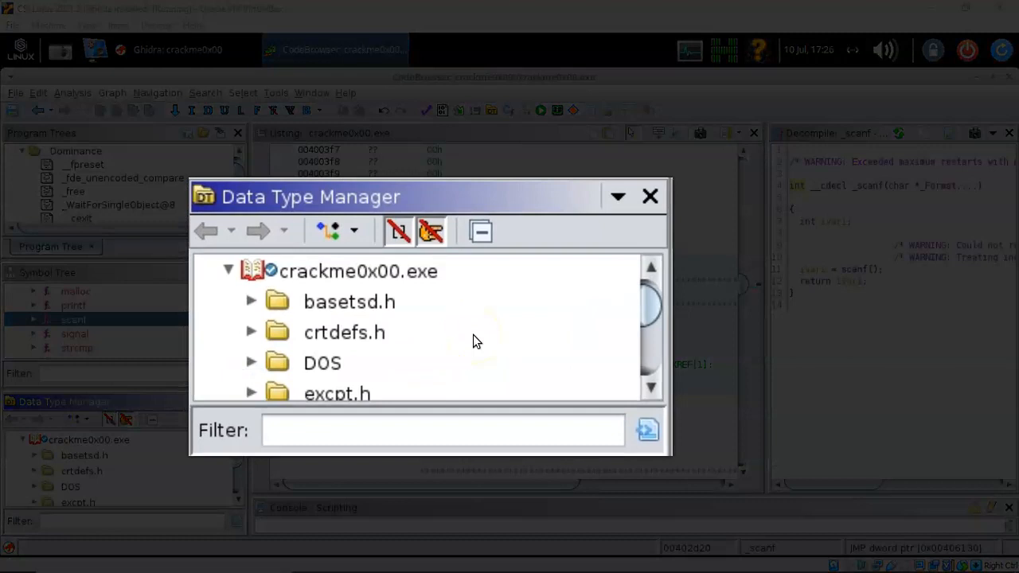
{"action": "left_click", "coordinate": [250, 331]}
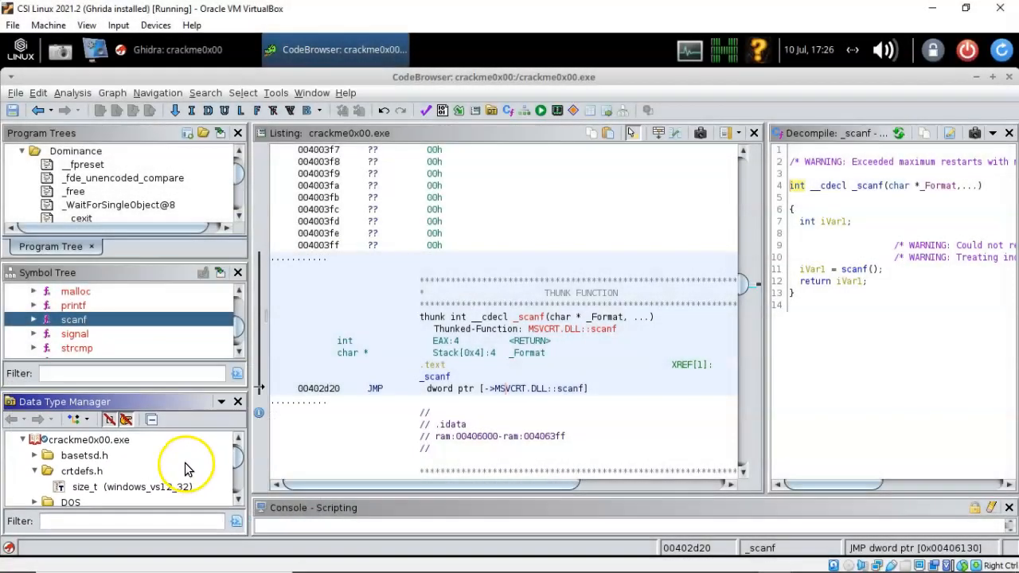
{"action": "right_click", "coordinate": [137, 487]}
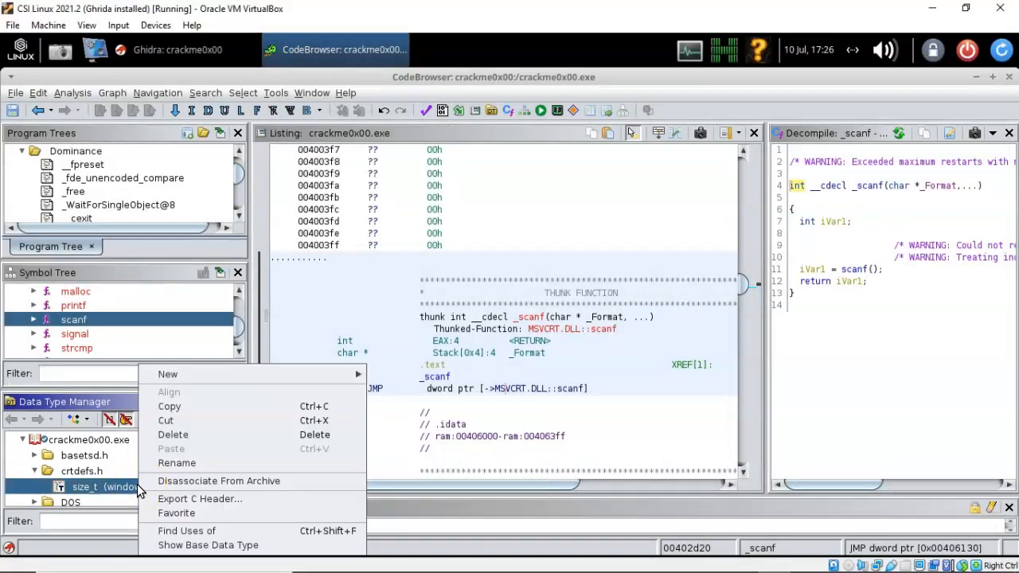
{"action": "left_click", "coordinate": [209, 531]}
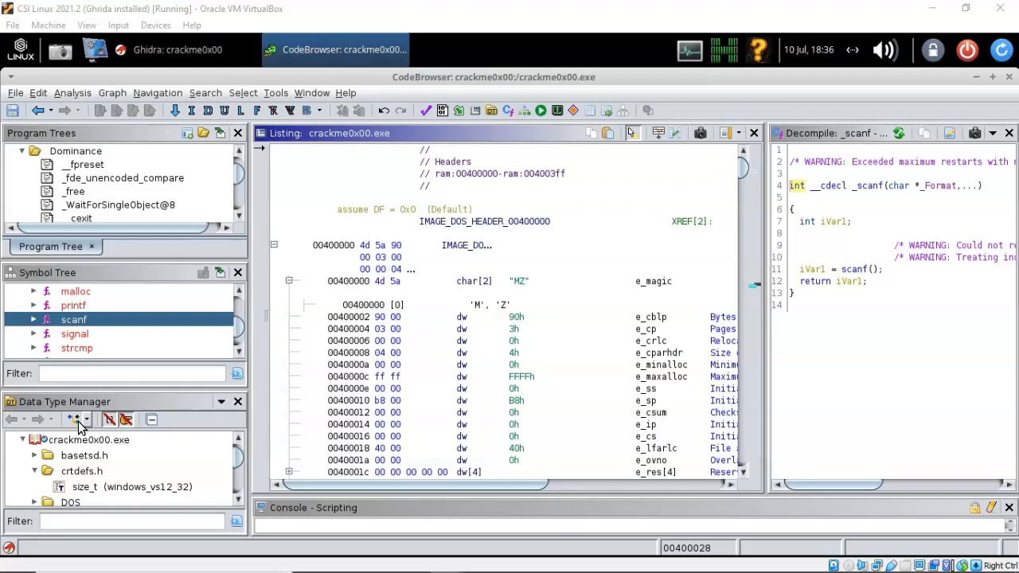
Open the listing's field format editor, show the Instruction/Data layout, and try to resize its Address field.
{"action": "left_click", "coordinate": [658, 137]}
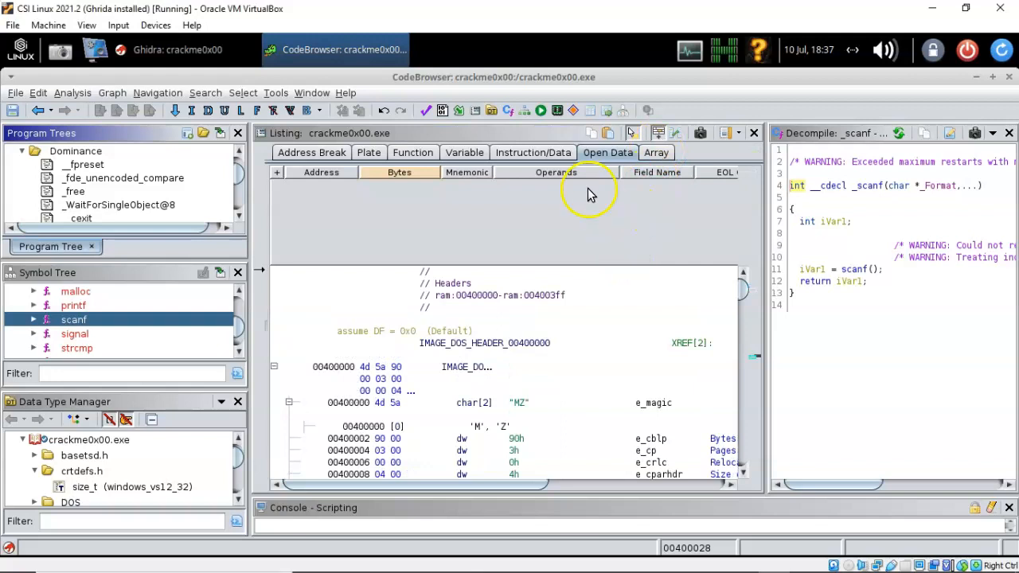
{"action": "left_click", "coordinate": [541, 155]}
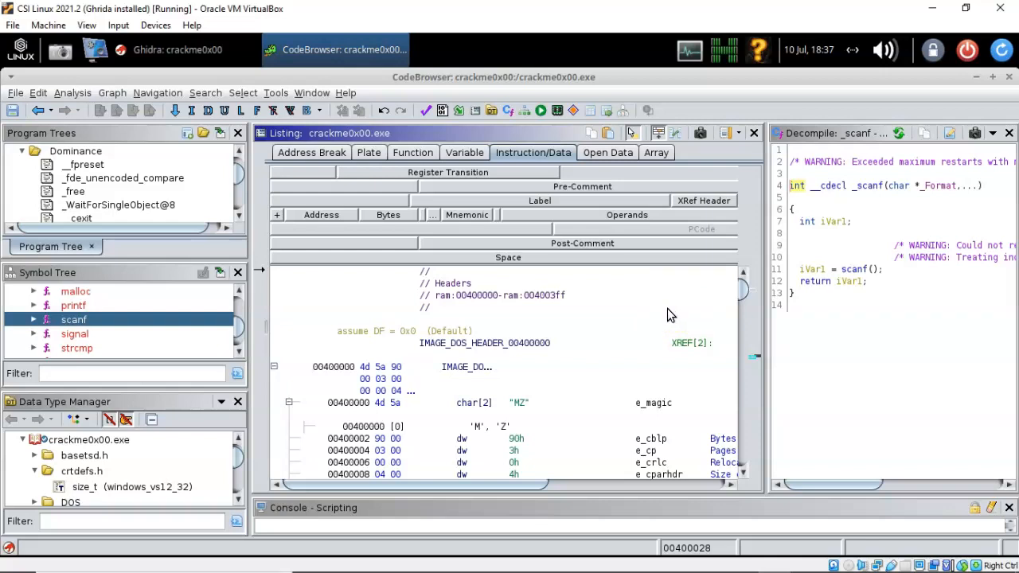
{"action": "left_click", "coordinate": [334, 366]}
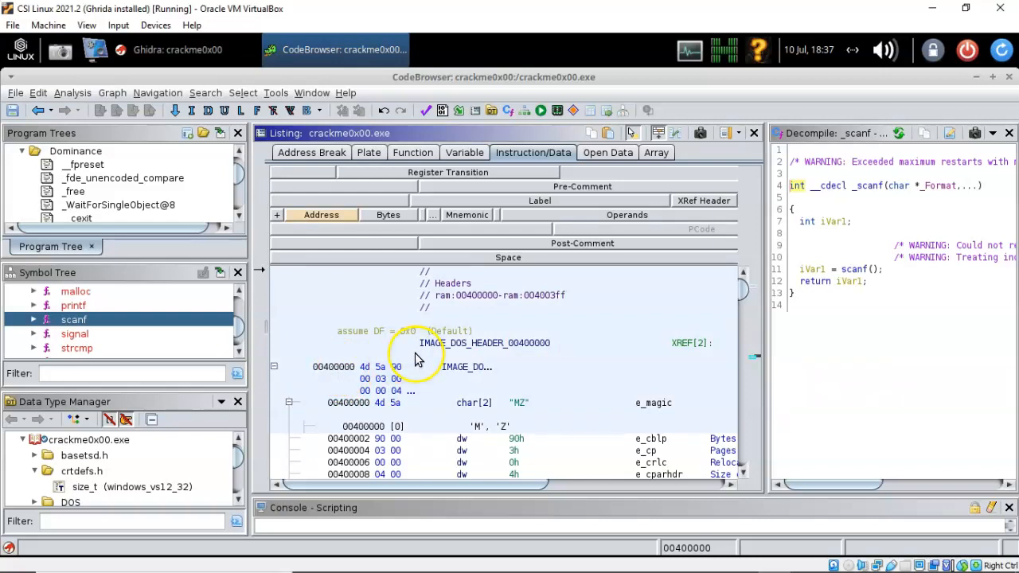
{"action": "left_click", "coordinate": [324, 223]}
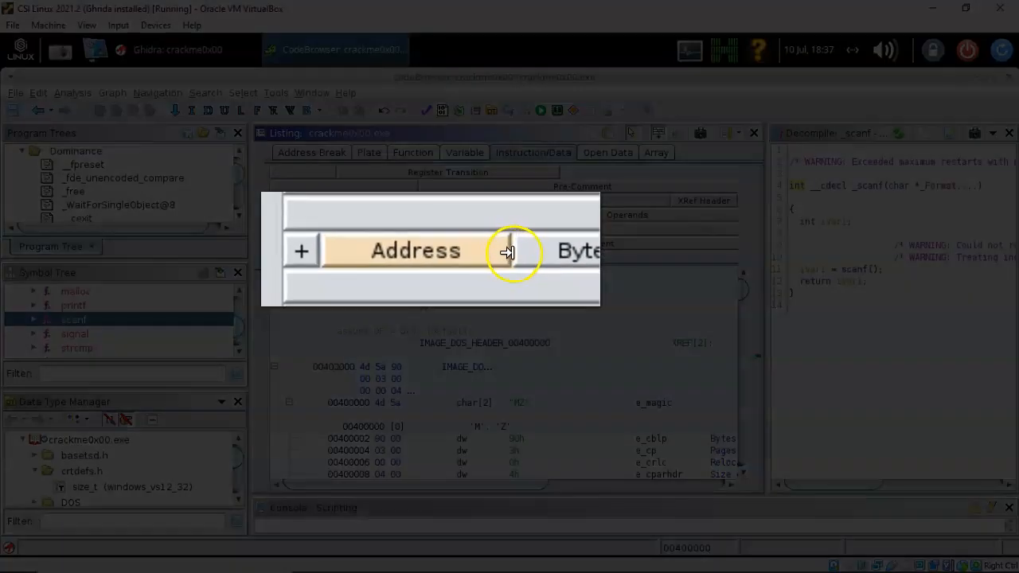
{"action": "mouse_move", "coordinate": [503, 250]}
{"action": "left_mouse_down"}
{"action": "mouse_move", "coordinate": [440, 245]}
{"action": "mouse_move", "coordinate": [514, 242]}
{"action": "left_mouse_up"}
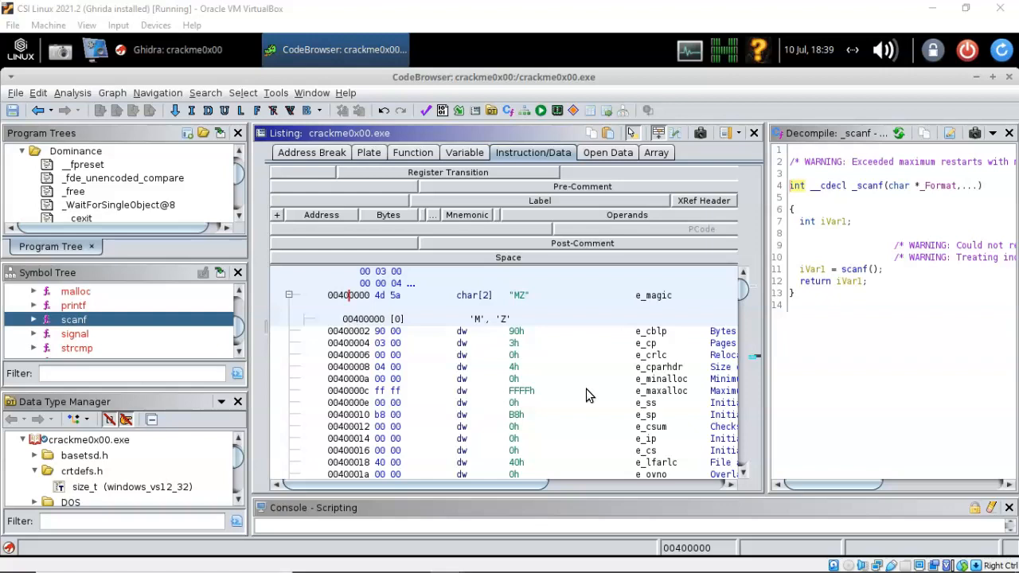
Select address 00400002 in the listing and narrow the Address field in the Open Data layout.
{"action": "mouse_move", "coordinate": [312, 340]}
{"action": "left_mouse_down"}
{"action": "mouse_move", "coordinate": [302, 387]}
{"action": "mouse_move", "coordinate": [312, 340]}
{"action": "left_mouse_up"}
{"action": "left_click", "coordinate": [313, 340]}
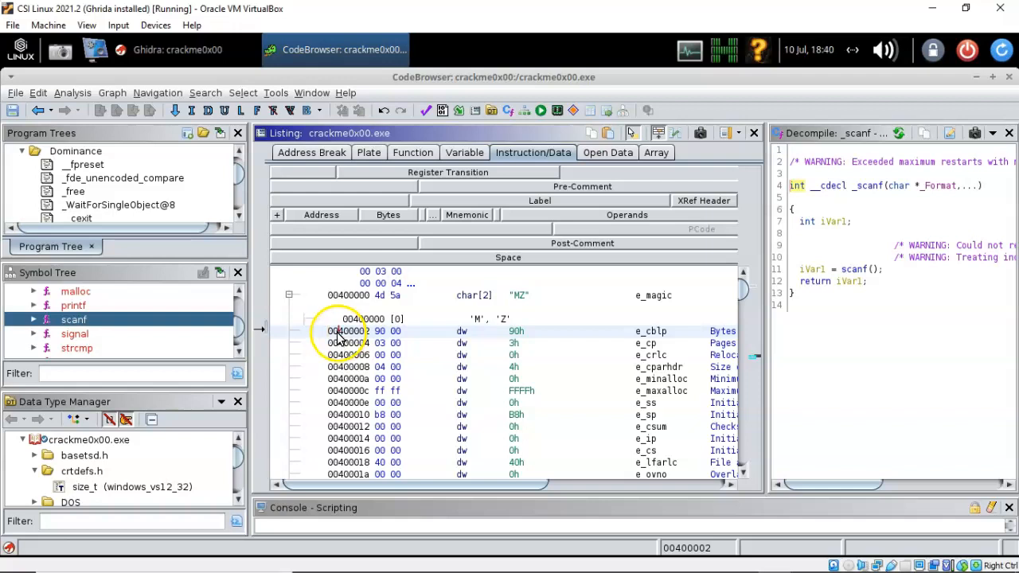
{"action": "left_click", "coordinate": [607, 152]}
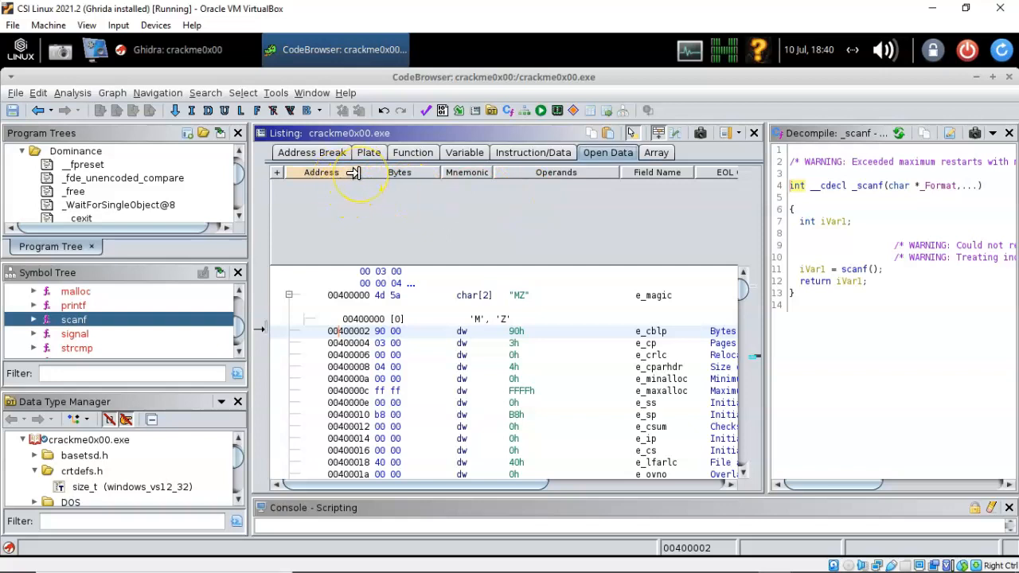
{"action": "left_click_drag", "start_coordinate": [354, 174], "coordinate": [331, 172]}
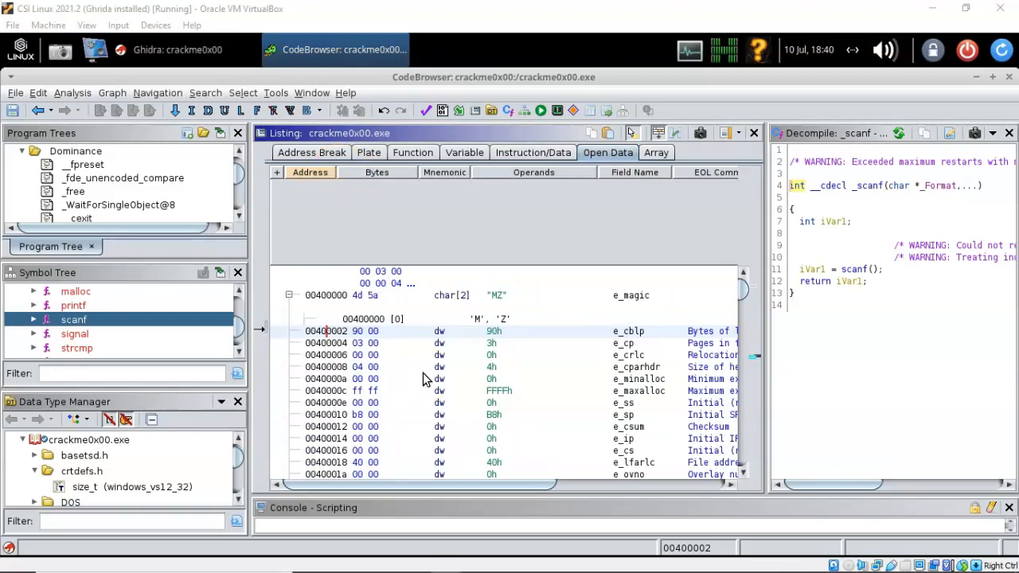
Remove the Bytes field from the listing's Open Data layout.
{"action": "left_click", "coordinate": [382, 339]}
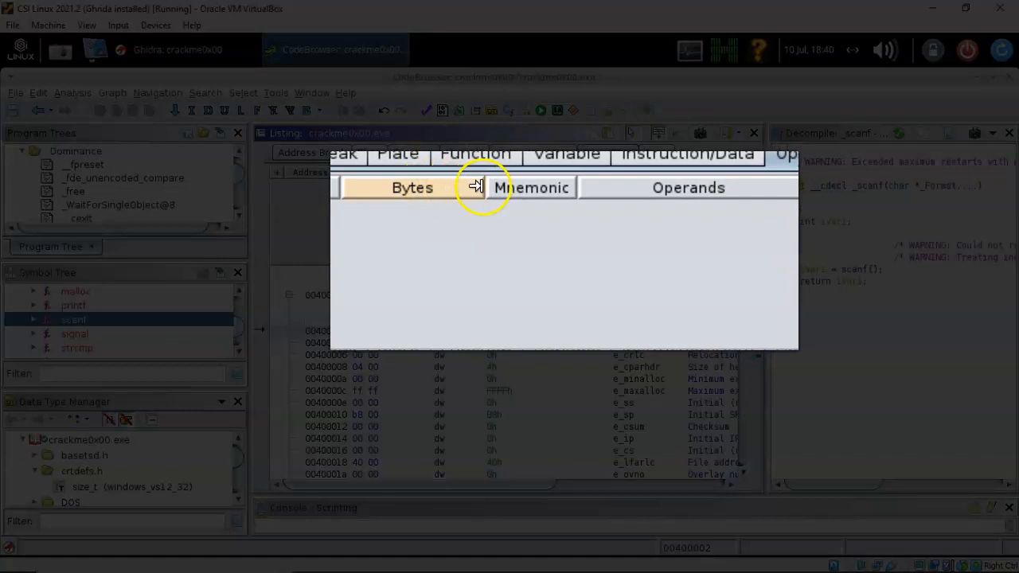
{"action": "right_click", "coordinate": [466, 191]}
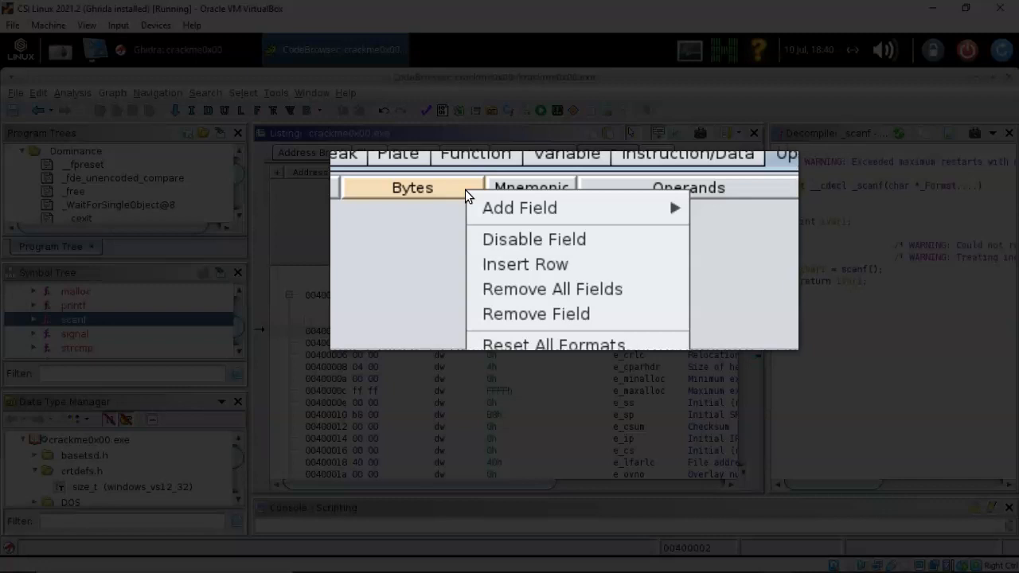
{"action": "left_click", "coordinate": [524, 319]}
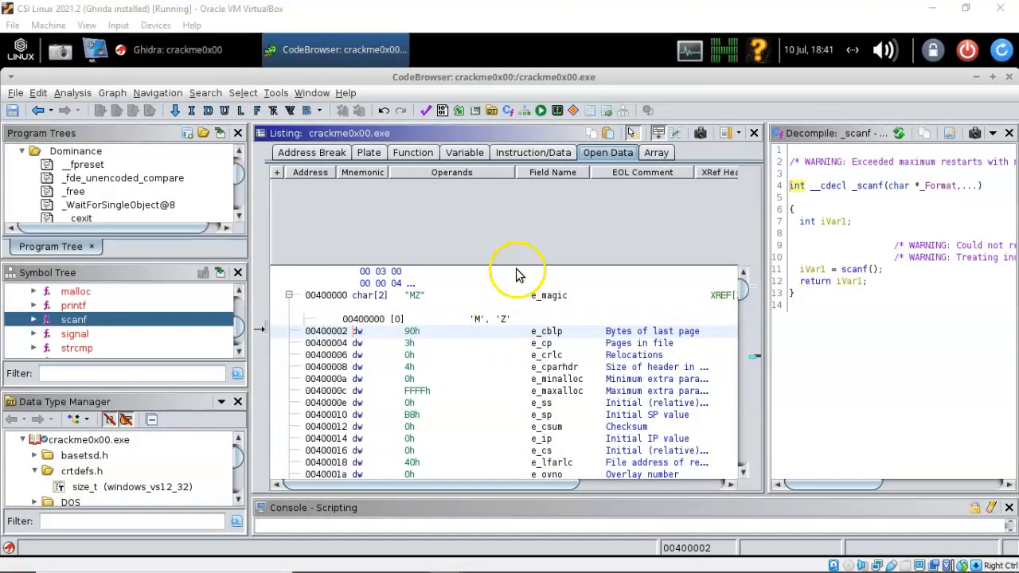
Check the format options available for the Open Data layout, dismiss them, and close the listing's field format editor.
{"action": "right_click", "coordinate": [518, 217]}
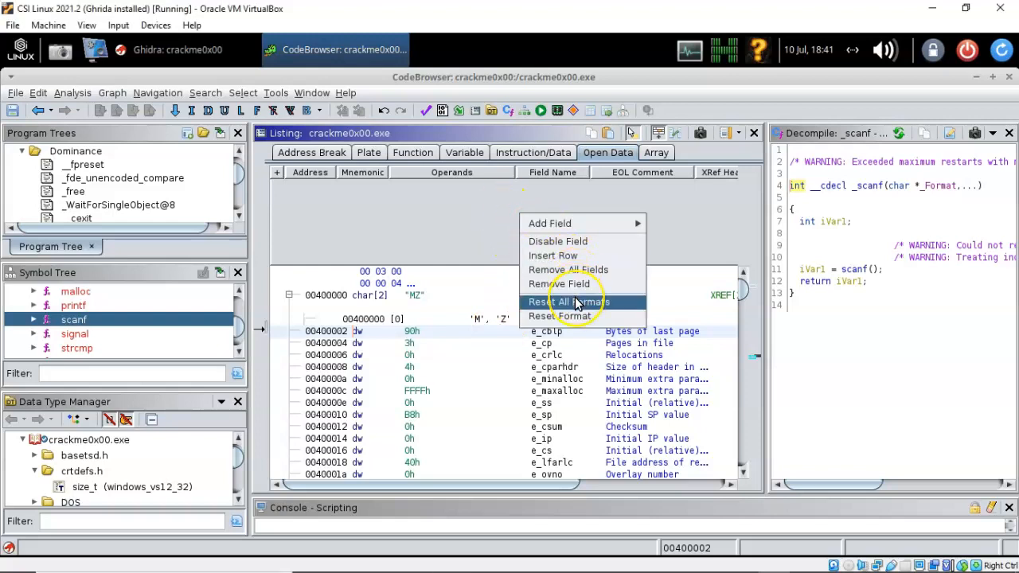
{"action": "left_click", "coordinate": [441, 223]}
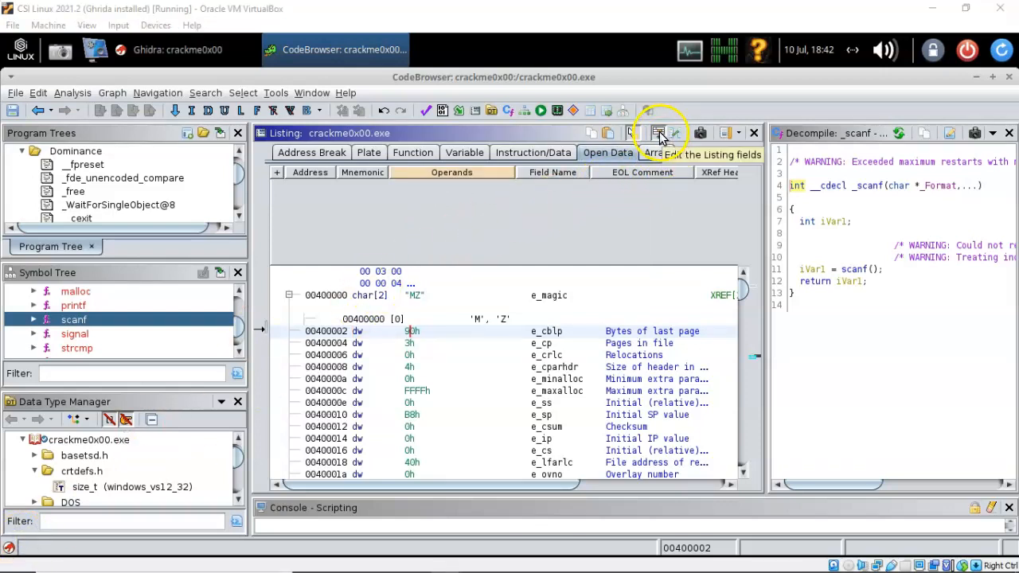
{"action": "left_click", "coordinate": [658, 136]}
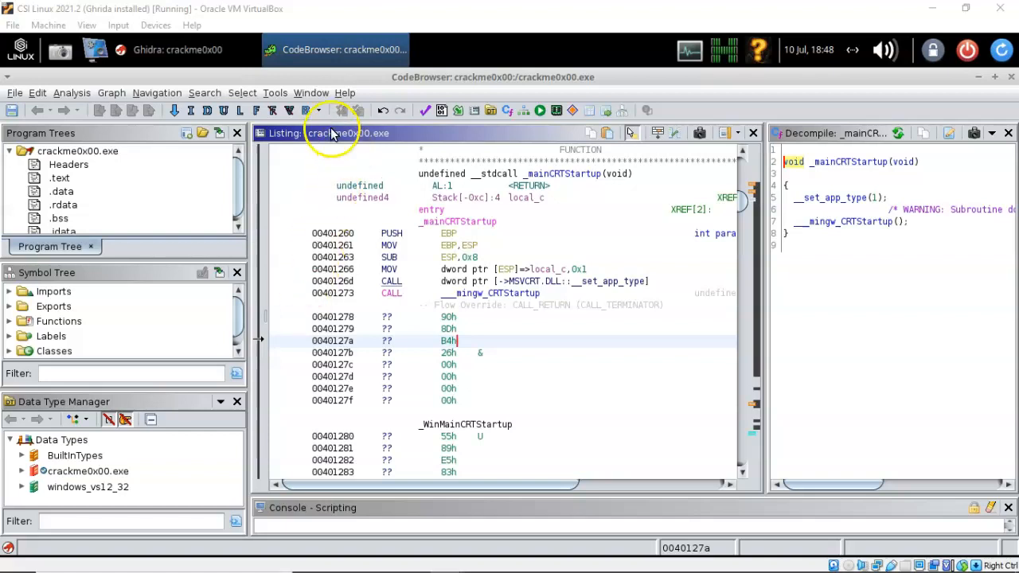
{"action": "left_click", "coordinate": [310, 95]}
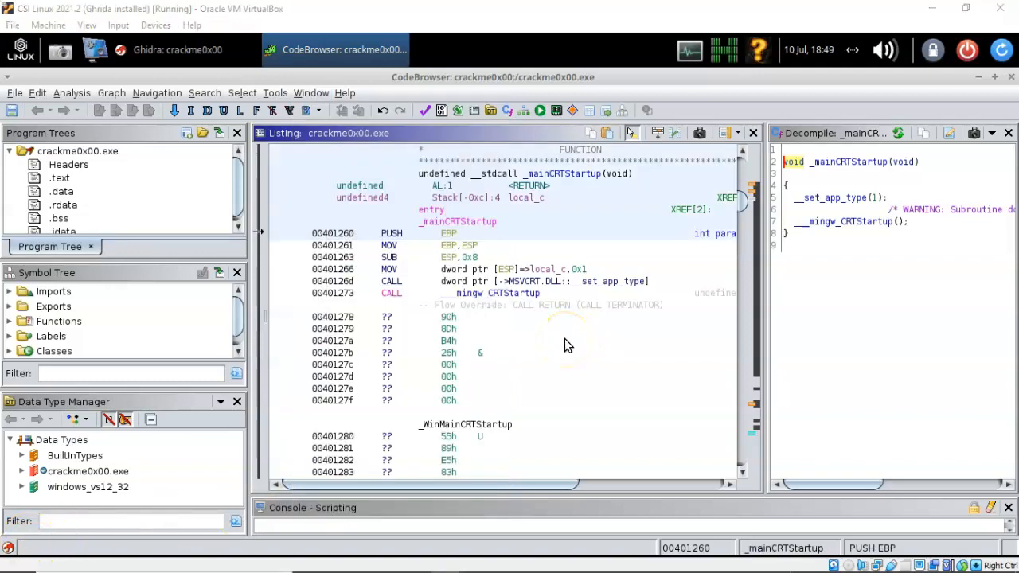
{"action": "left_click", "coordinate": [560, 222]}
{"action": "right_click", "coordinate": [561, 225]}
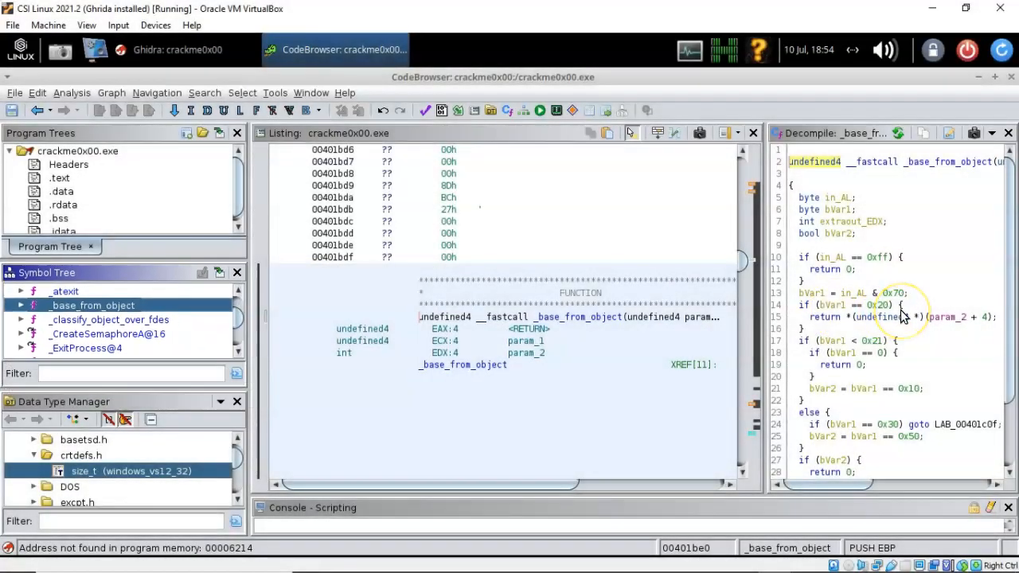
Locate the assembly instructions behind the "if (bVar1 < 0x21)" statement in the decompiled _base_from_object function.
{"action": "left_click", "coordinate": [806, 342]}
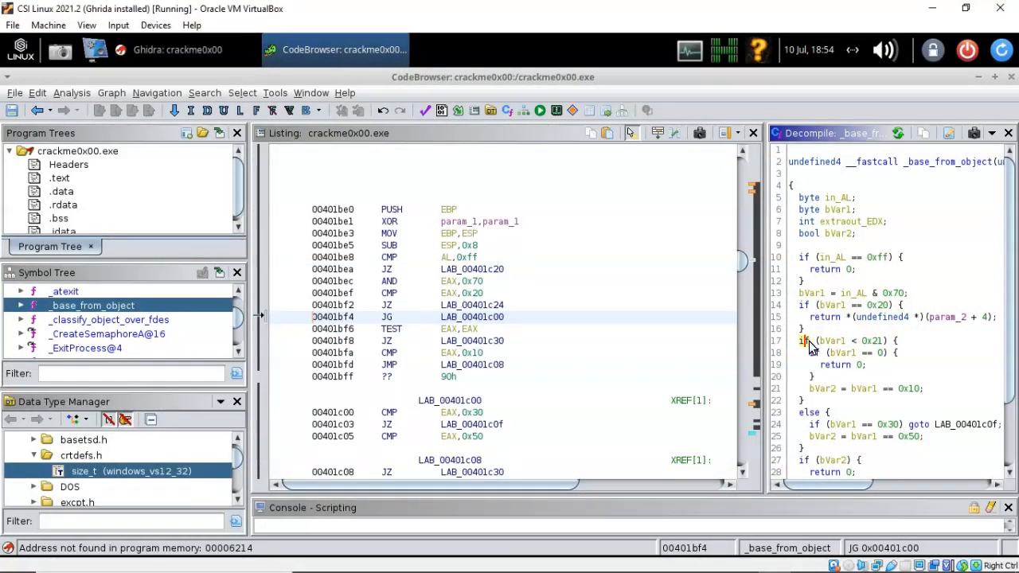
{"action": "left_click", "coordinate": [628, 304]}
{"action": "left_click", "coordinate": [29, 544]}
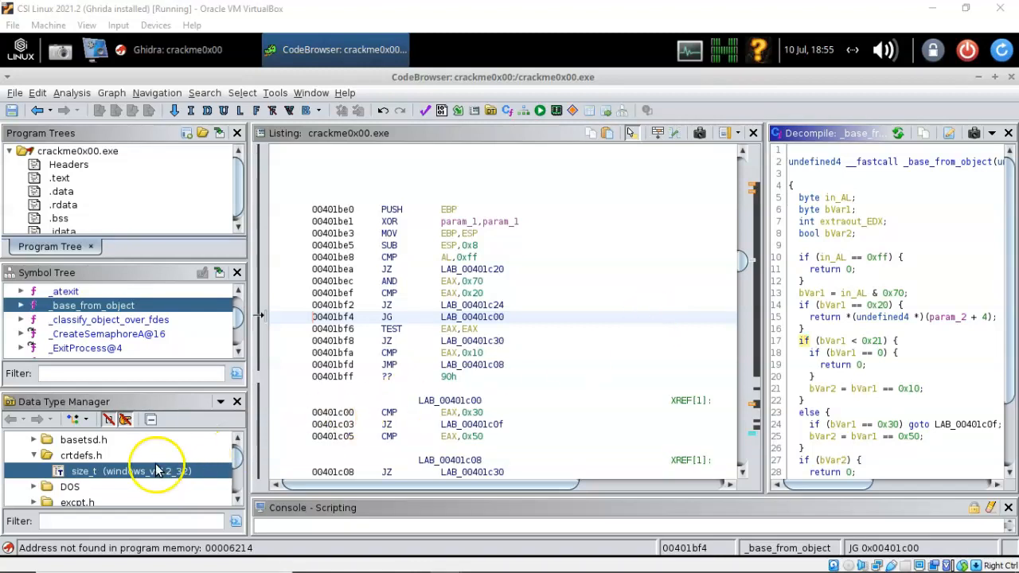
{"action": "scroll", "coordinate": [604, 339], "scroll_direction": "down", "scroll_amount": 1}
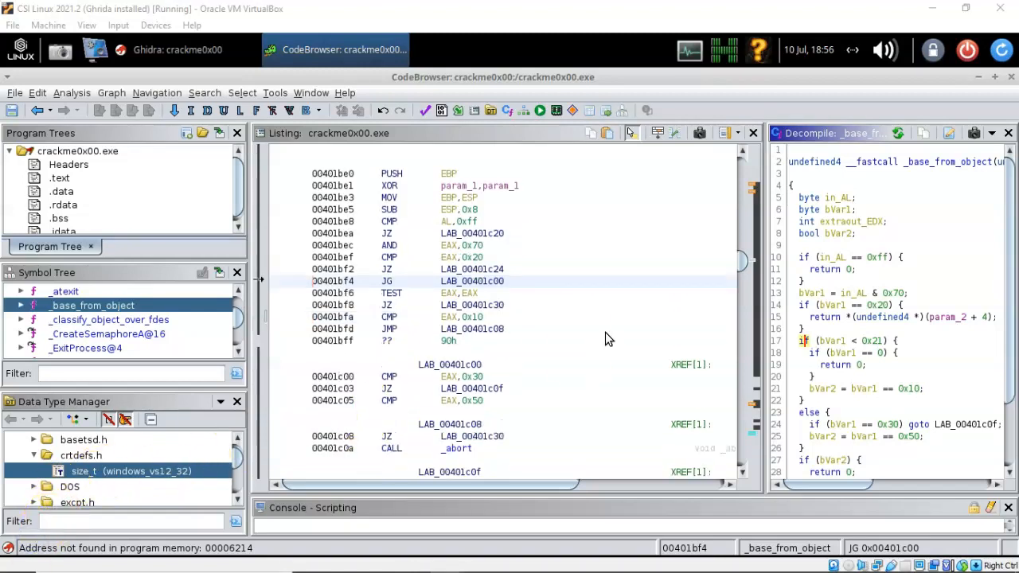